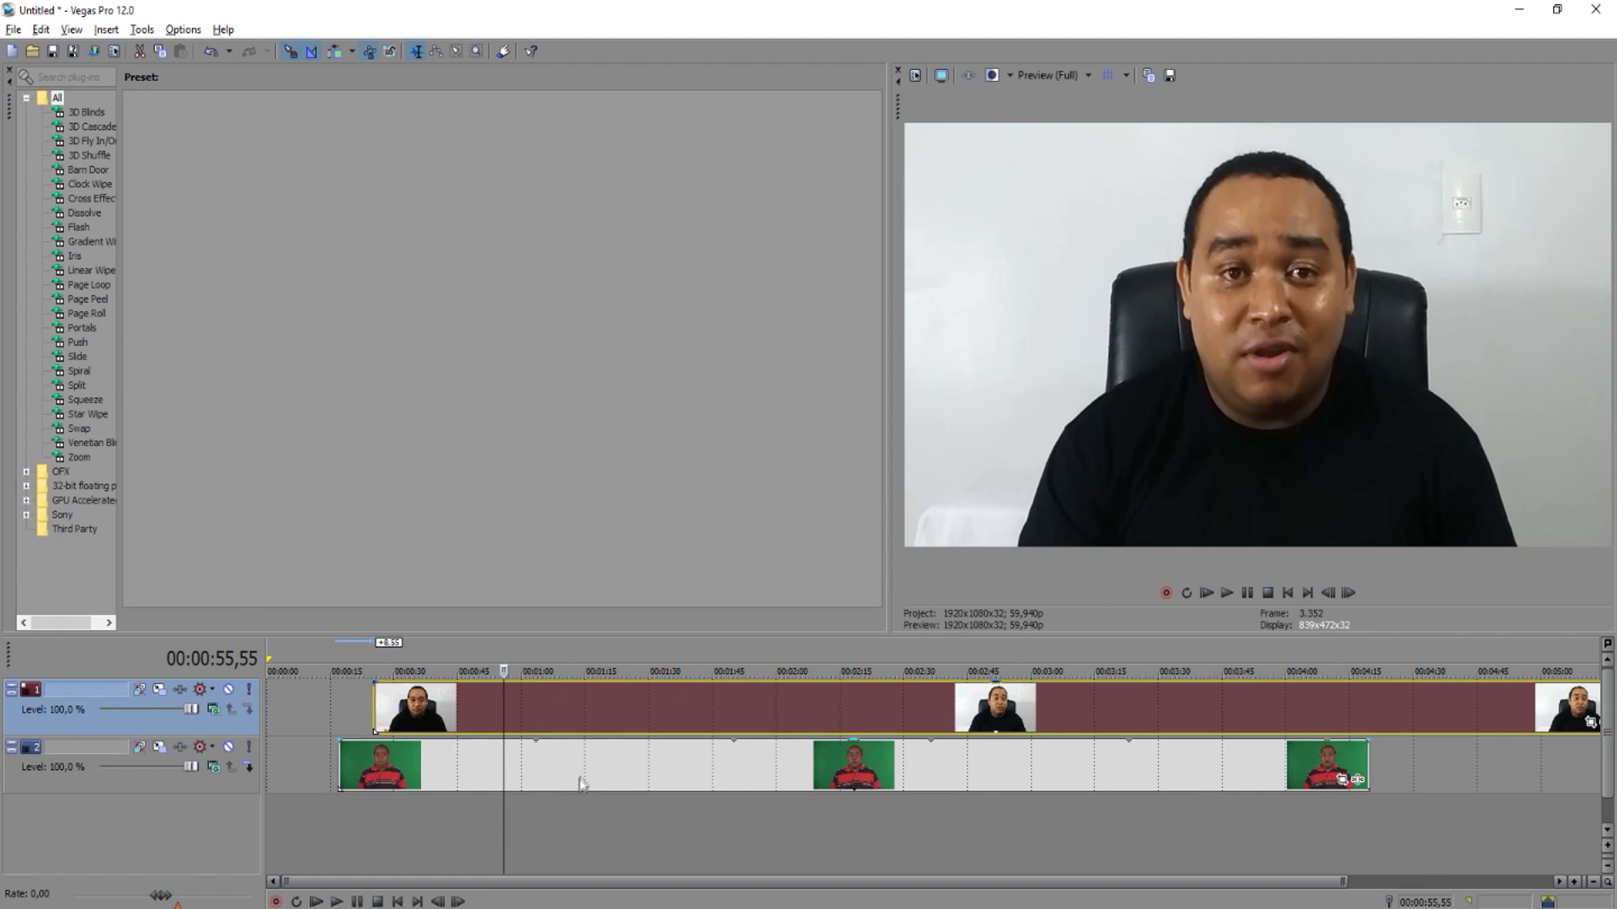
Arrange the overlapping clips, starting the black-shirt clip at about 12 seconds and the green-screen clip at about 27 seconds.
{"action": "left_click_drag", "start_coordinate": [616, 762], "coordinate": [649, 769]}
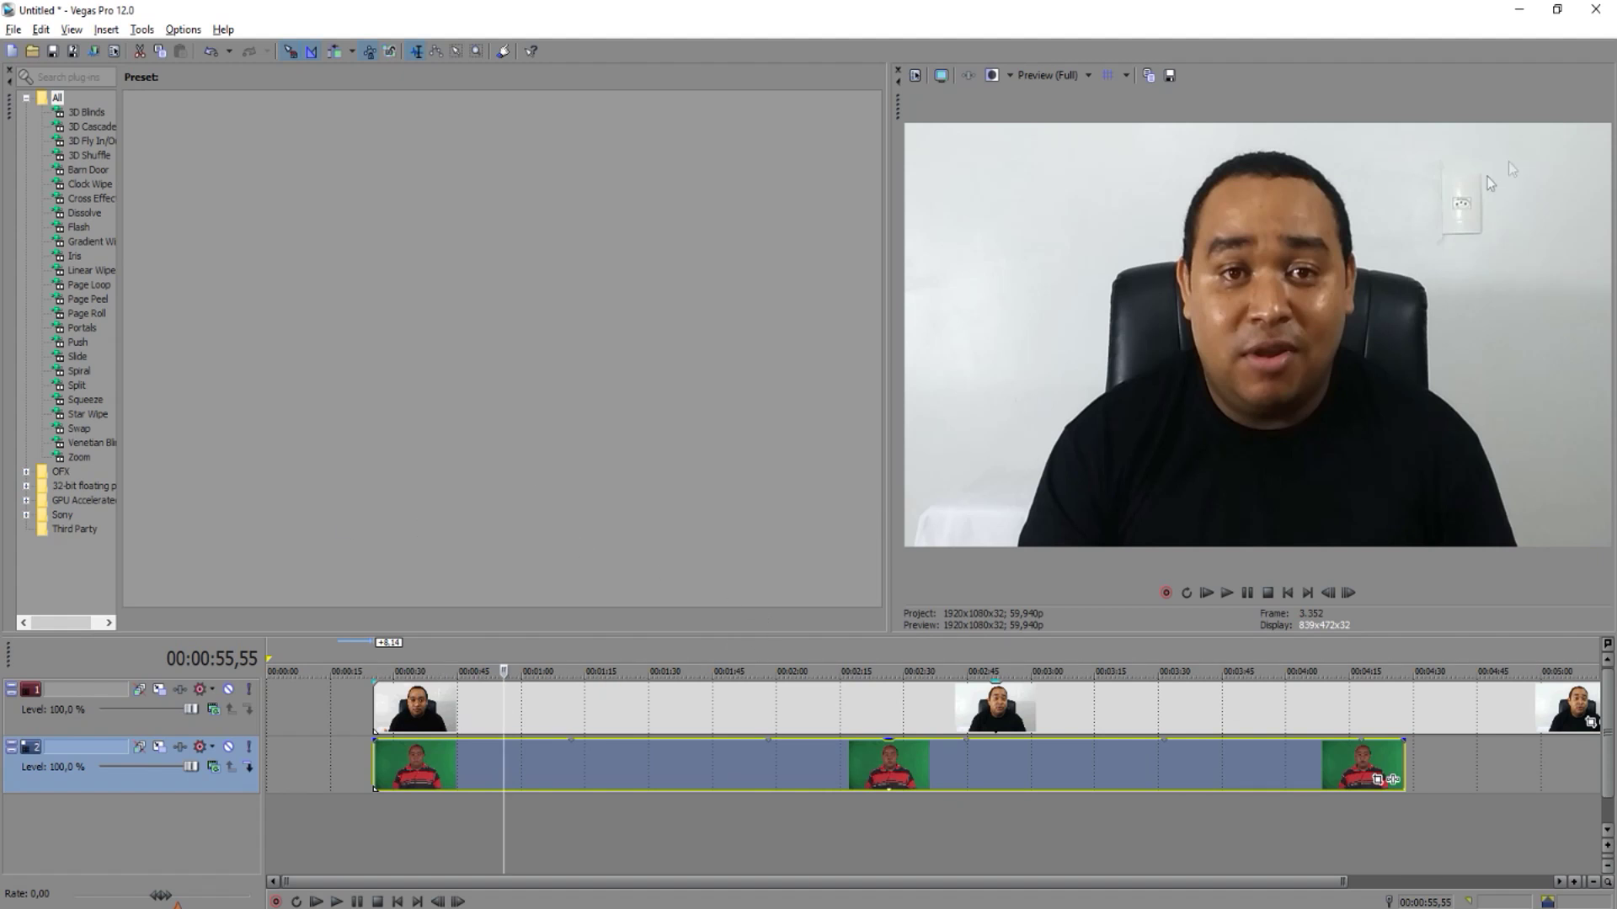
{"action": "left_click_drag", "start_coordinate": [602, 783], "coordinate": [514, 780]}
{"action": "left_click", "coordinate": [326, 649]}
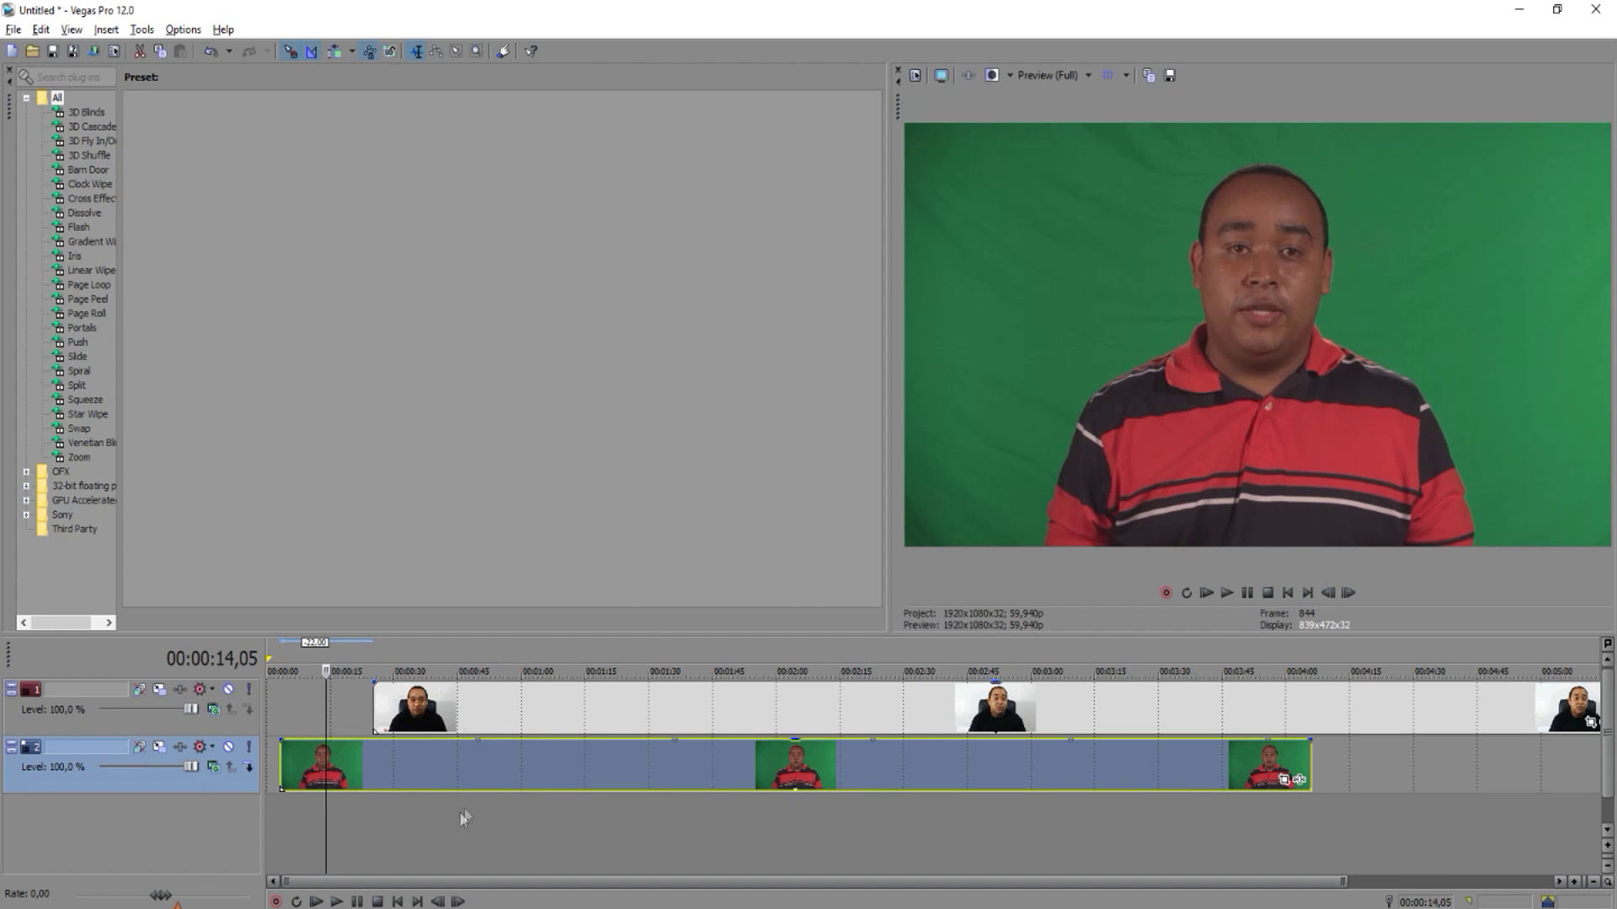
{"action": "left_click_drag", "start_coordinate": [484, 780], "coordinate": [584, 780]}
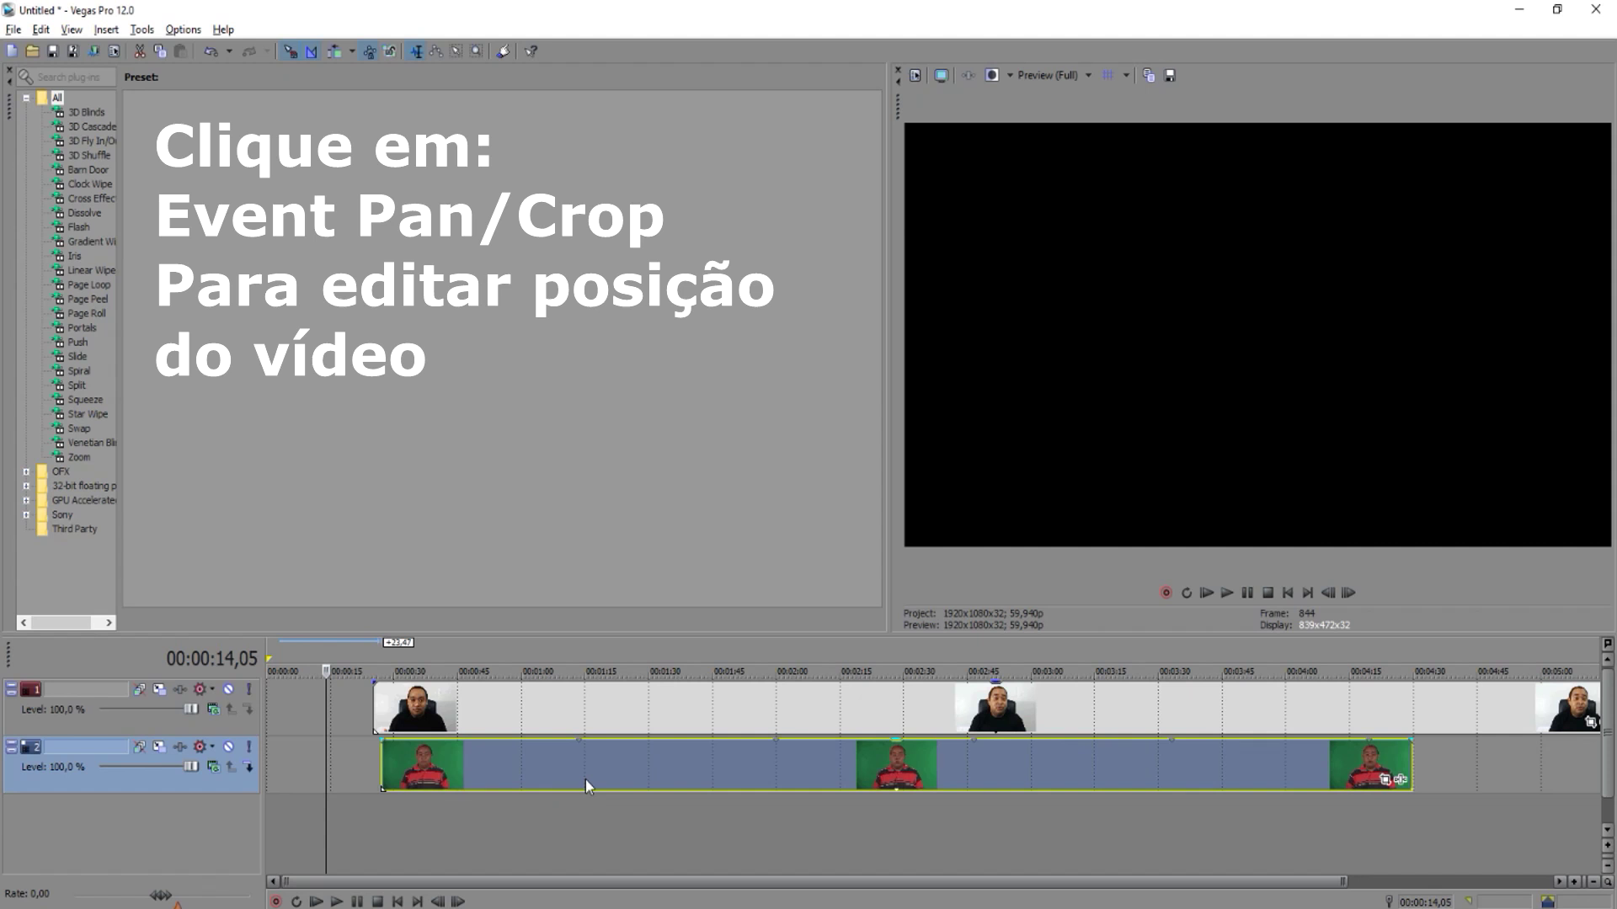
{"action": "left_click_drag", "start_coordinate": [524, 713], "coordinate": [468, 709]}
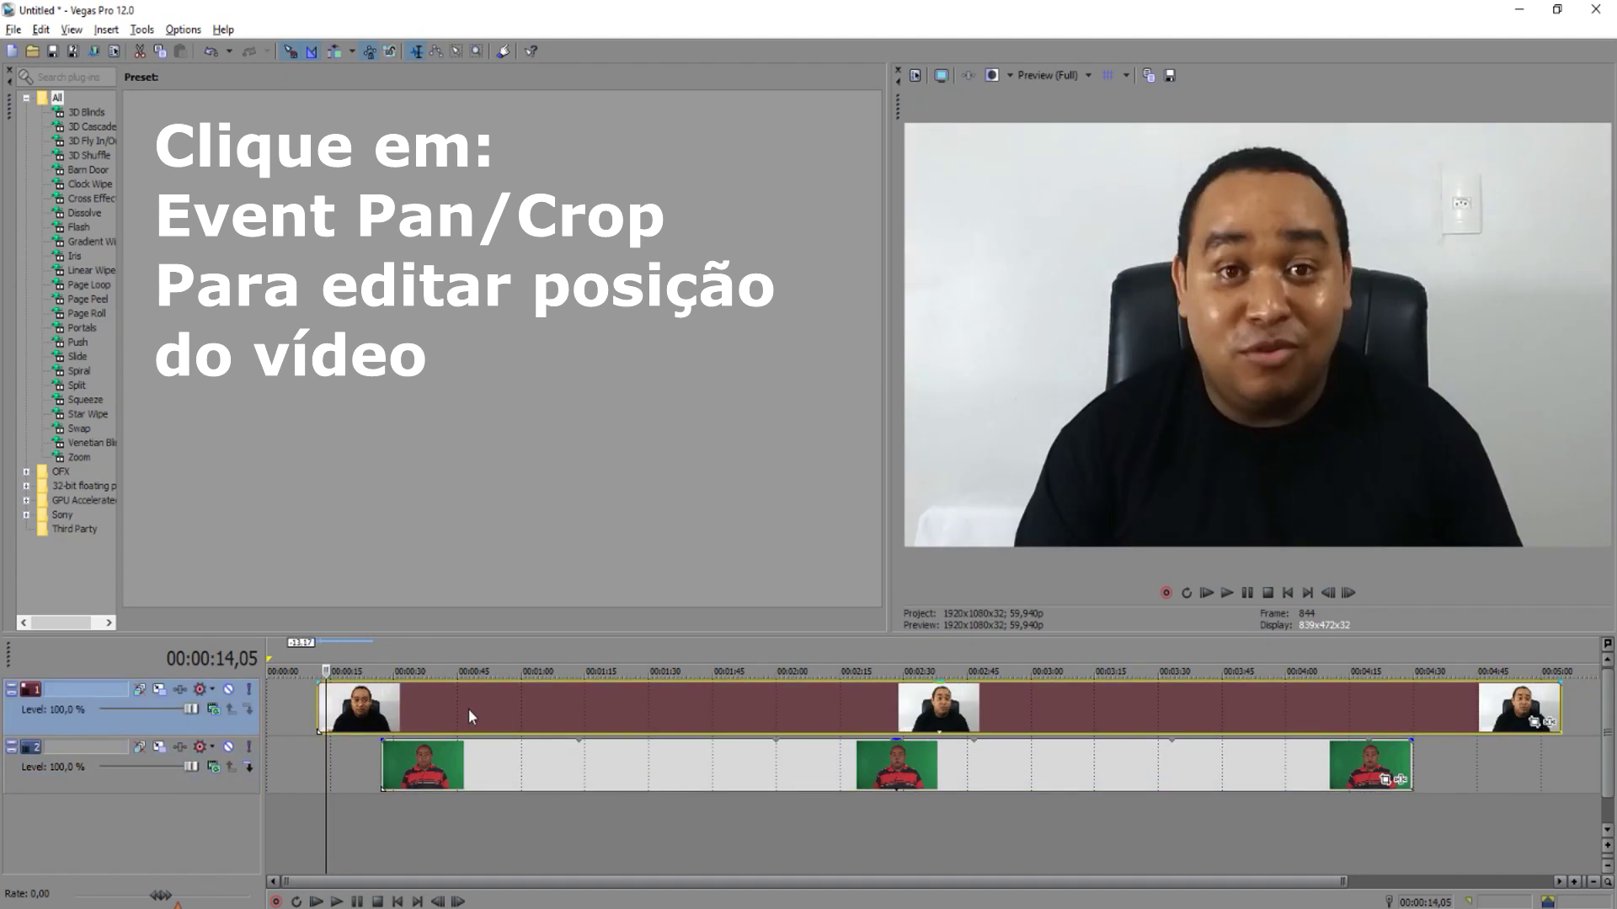
In the black-shirt clip's Event Pan/Crop, shift the frame horizontally to an X Center of 1.440,0.
{"action": "left_click", "coordinate": [1533, 721]}
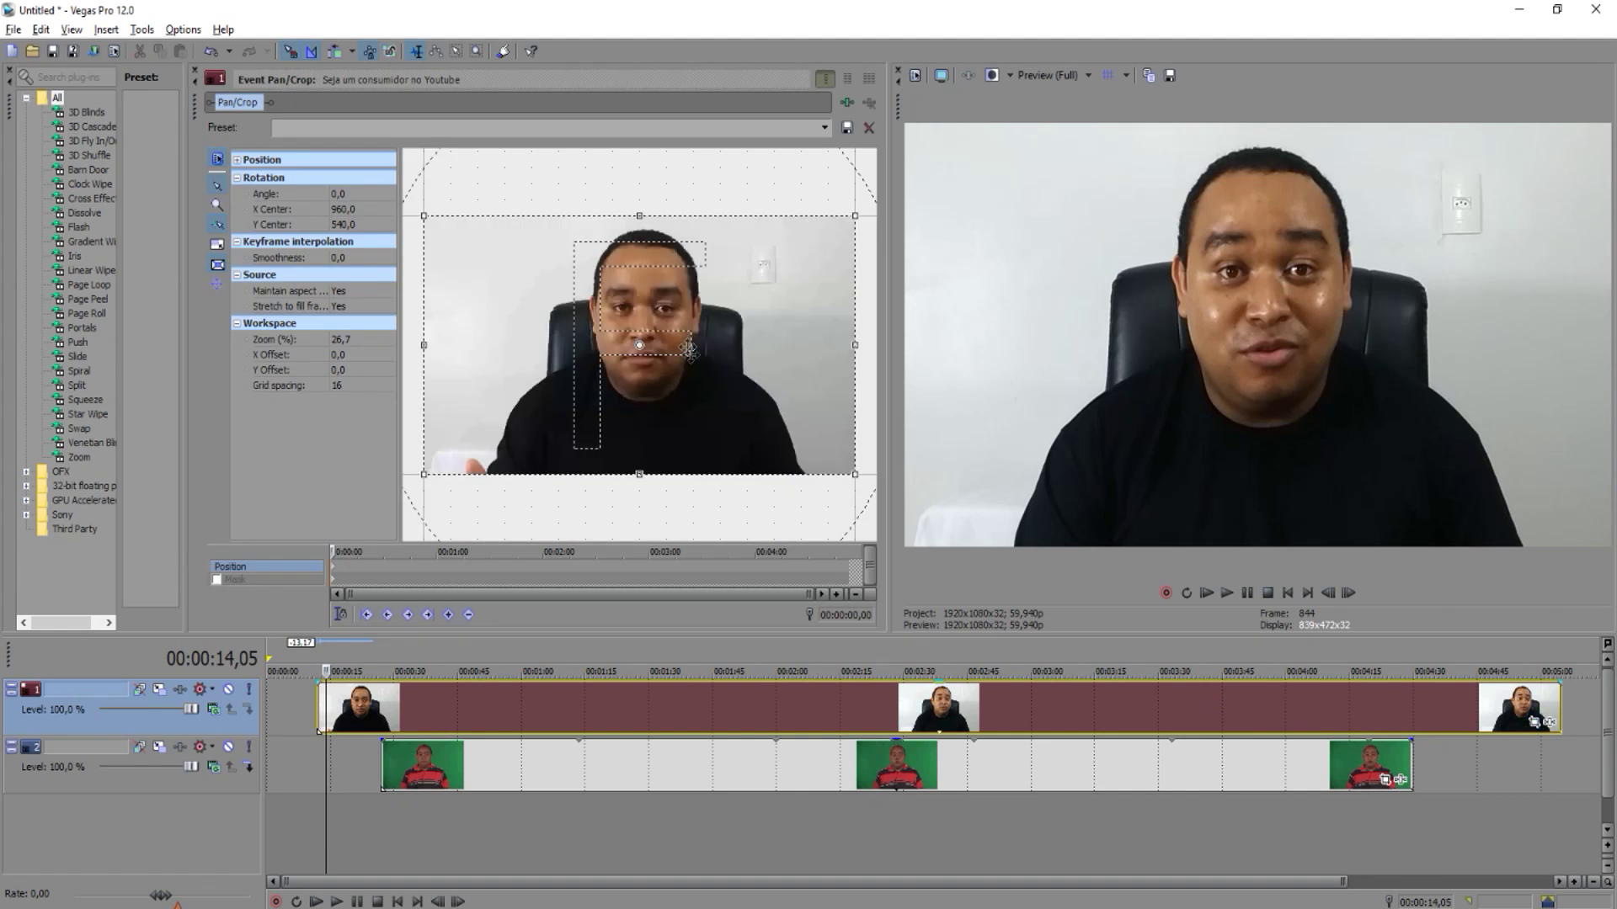
{"action": "scroll", "coordinate": [668, 320], "scroll_direction": "down", "scroll_amount": 2}
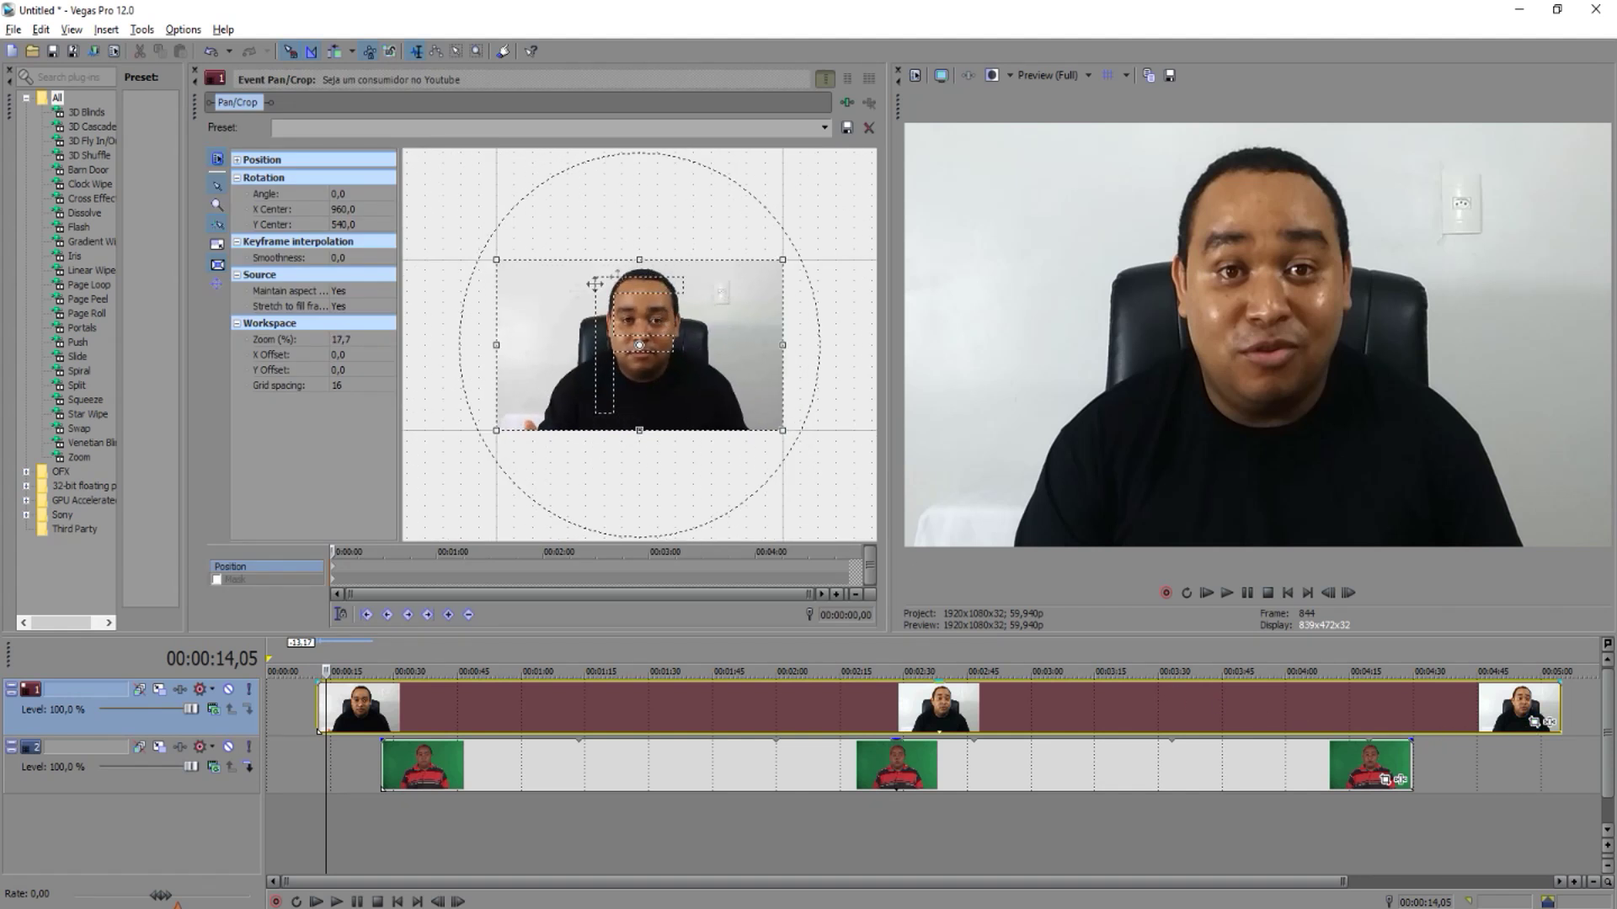
{"action": "scroll", "coordinate": [712, 316], "scroll_direction": "down", "scroll_amount": 1}
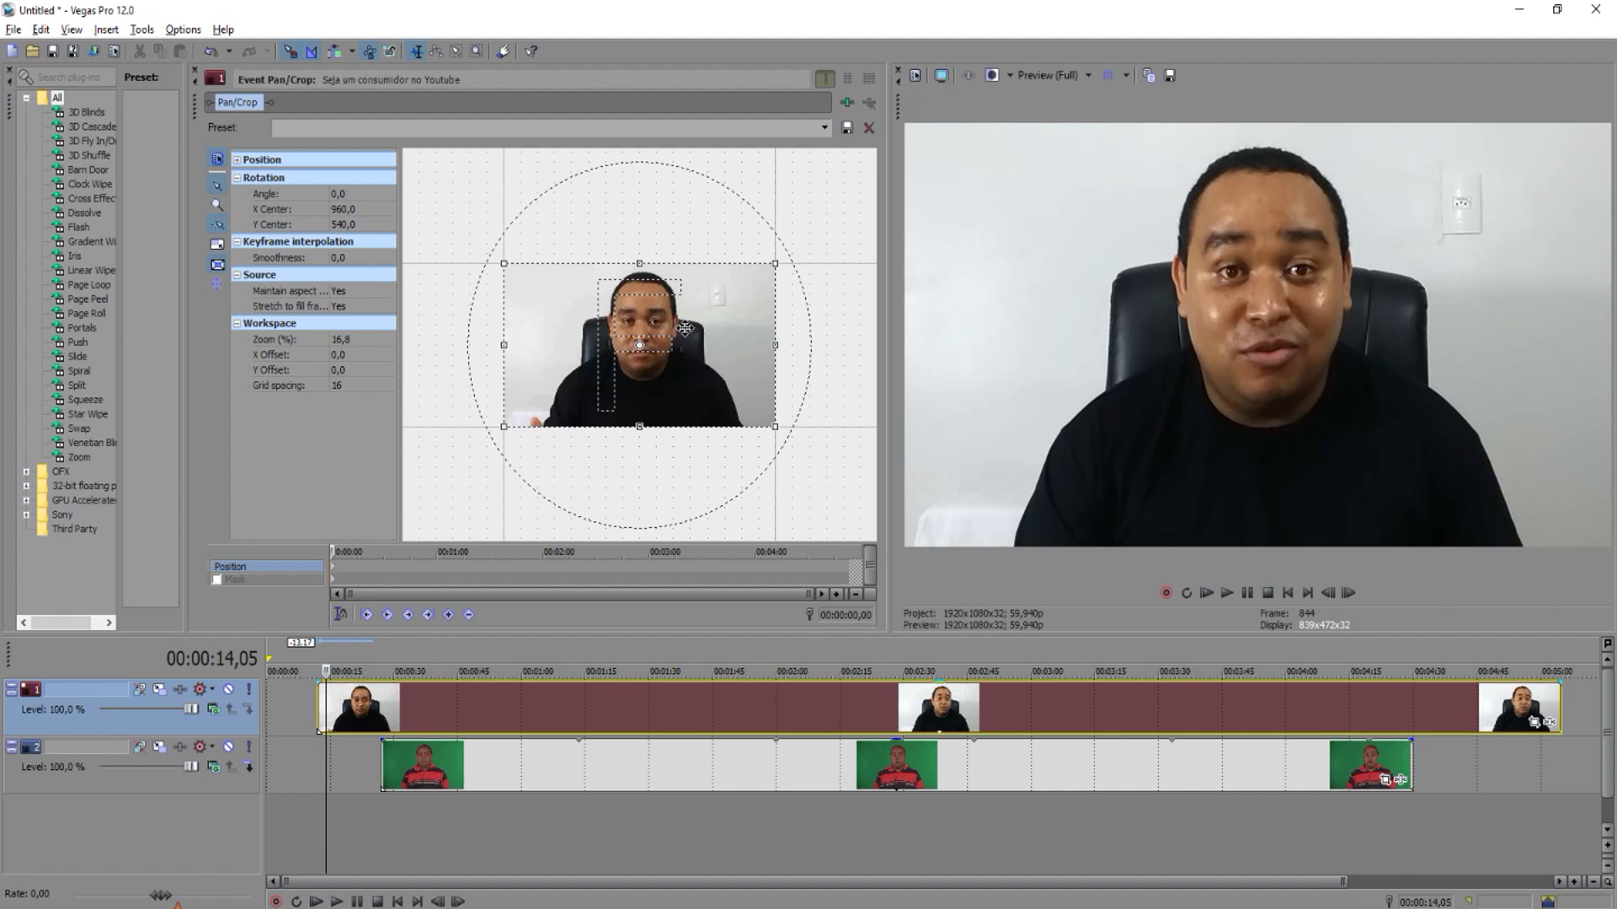
{"action": "left_click_drag", "start_coordinate": [685, 329], "coordinate": [738, 320]}
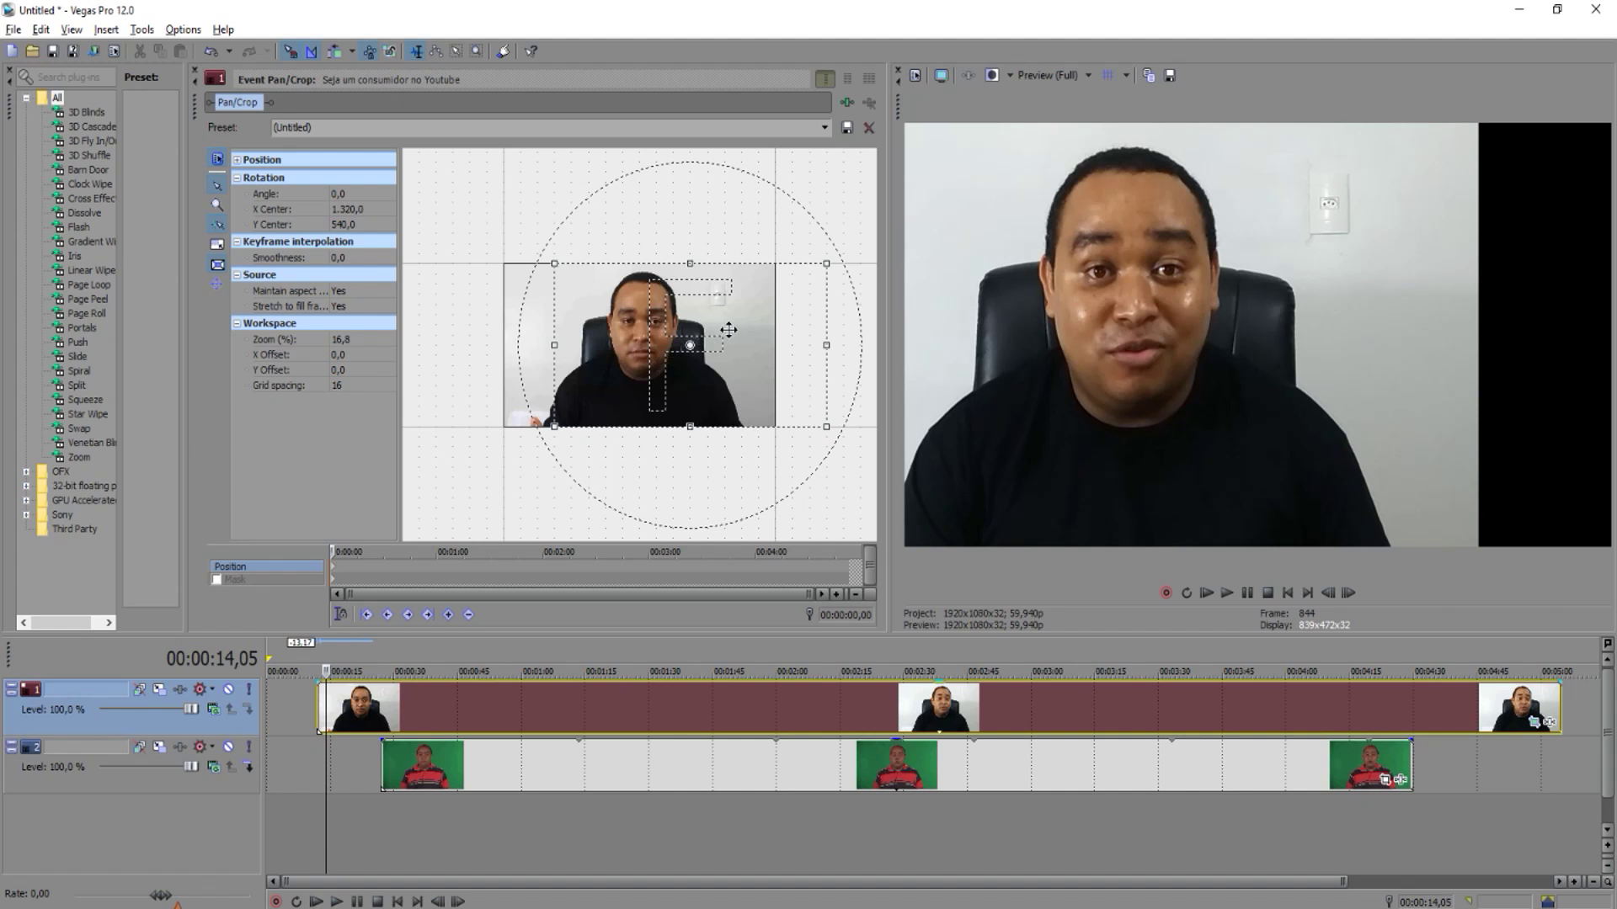
{"action": "left_click_drag", "start_coordinate": [734, 329], "coordinate": [739, 329]}
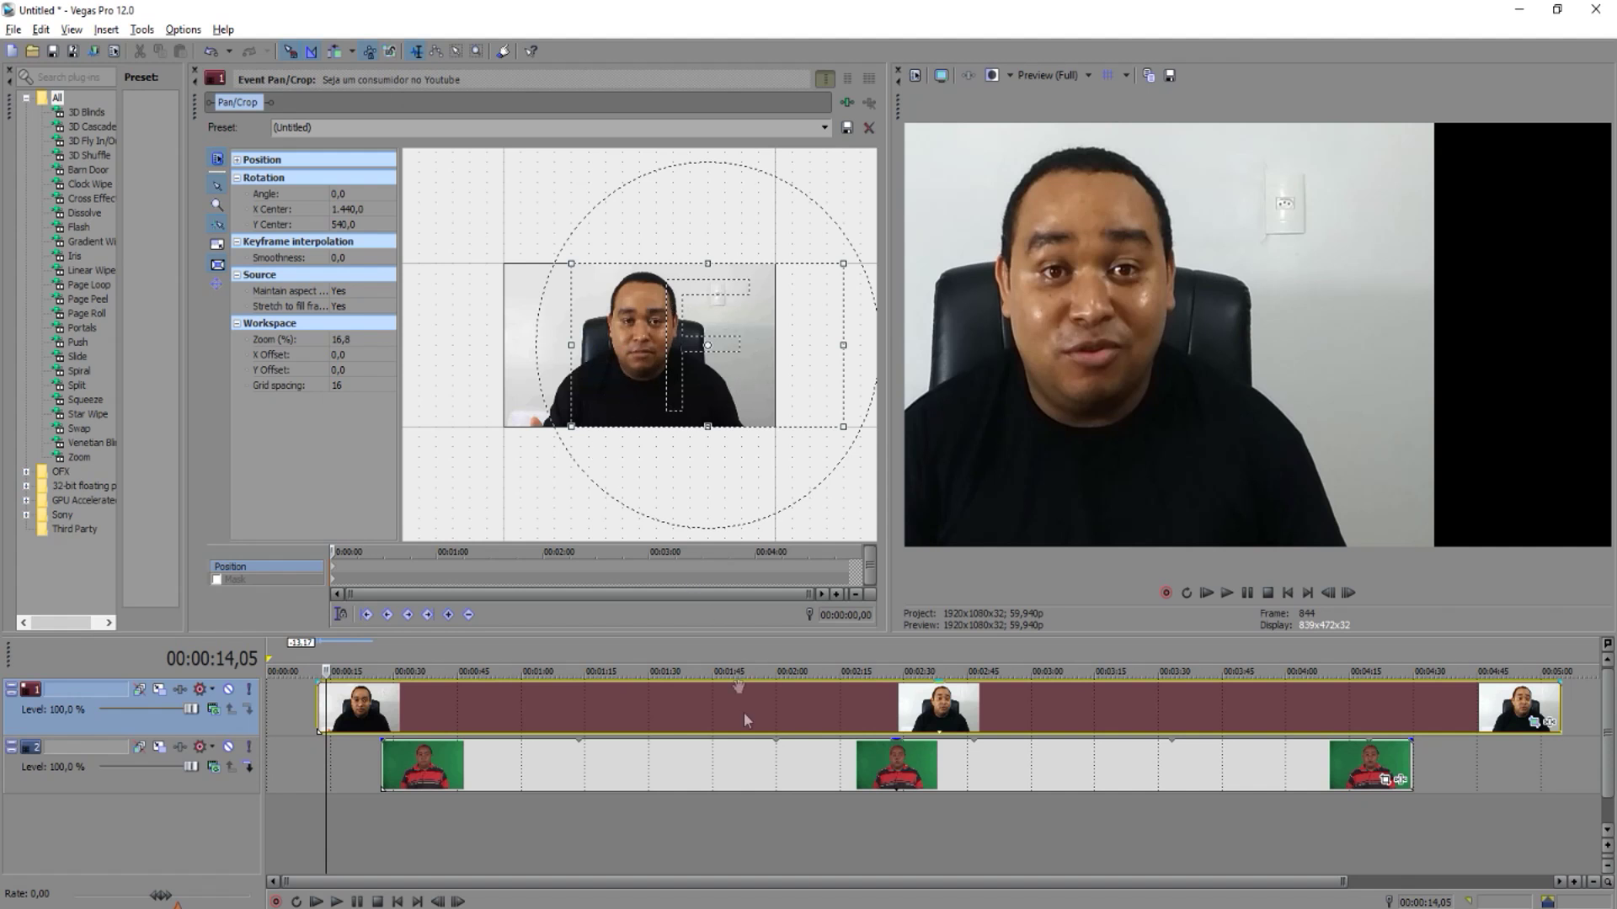
In the green-screen clip's Event Pan/Crop, shift the frame horizontally to an X Center of 480,0.
{"action": "left_click", "coordinate": [674, 761]}
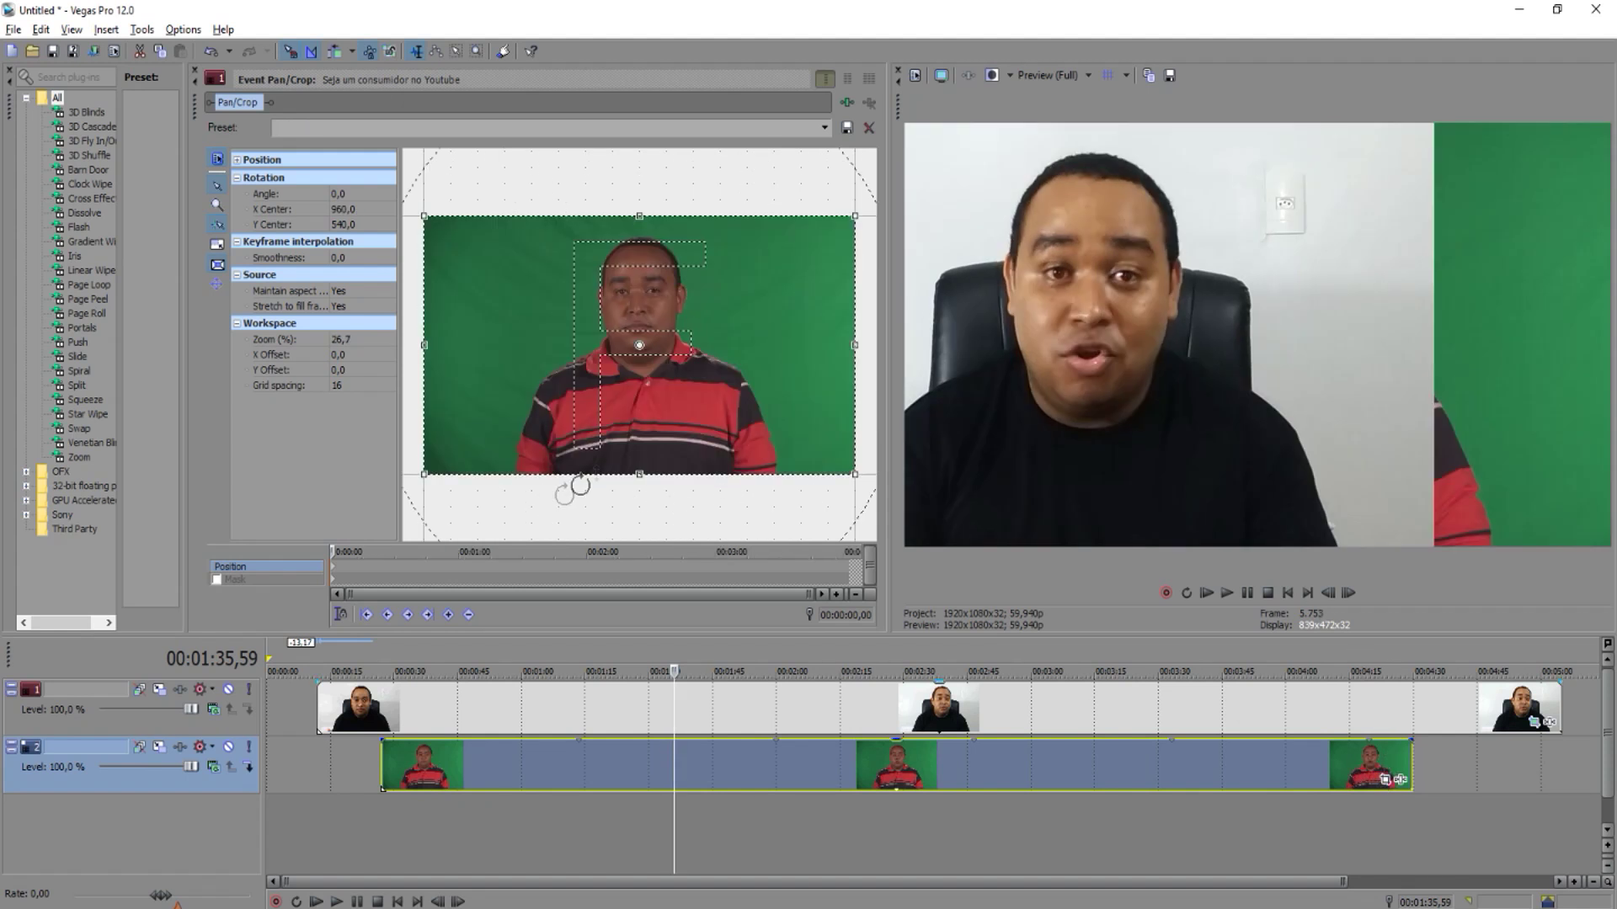
{"action": "left_click_drag", "start_coordinate": [745, 333], "coordinate": [652, 321]}
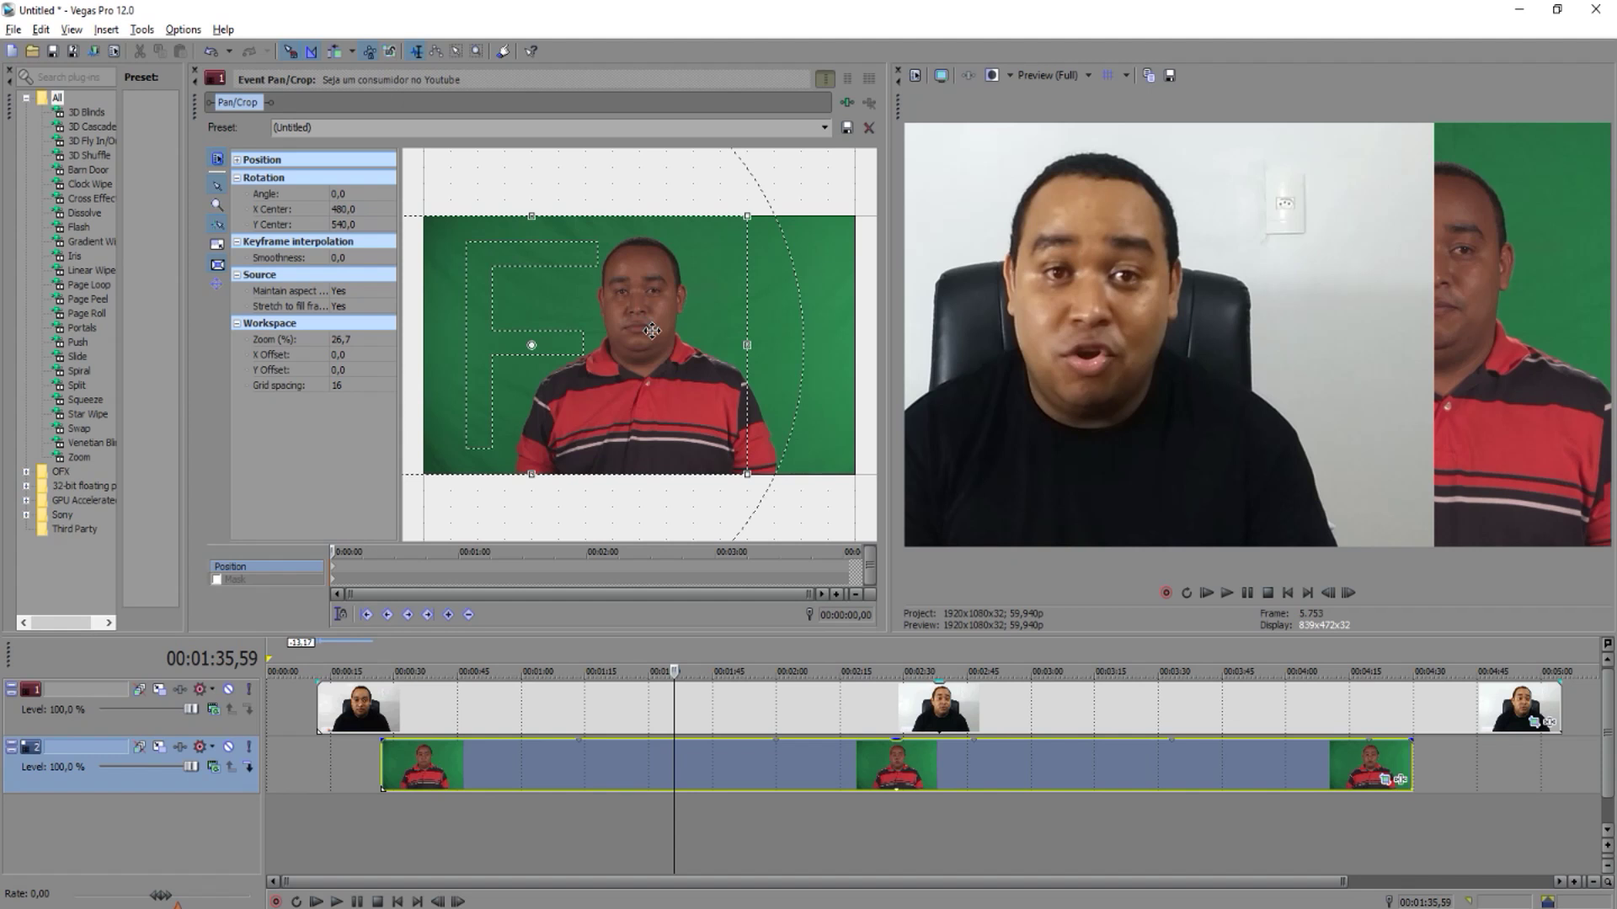
Mute and unmute each video track in turn to check how each repositioned clip looks on its own.
{"action": "left_click", "coordinate": [227, 690]}
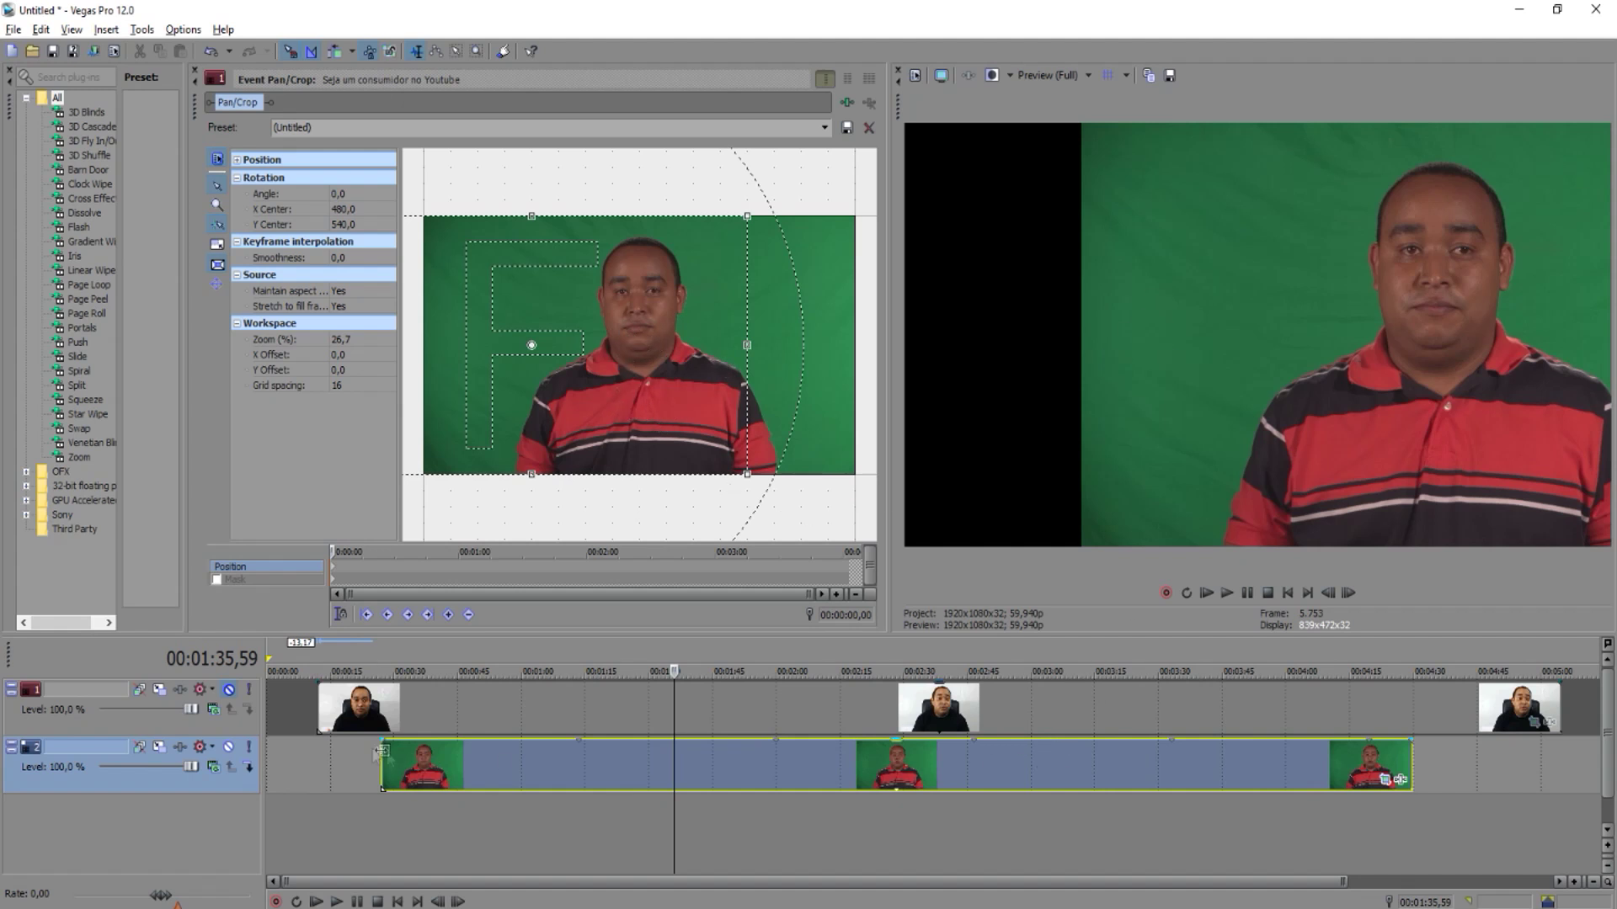
{"action": "left_click", "coordinate": [228, 746]}
{"action": "left_click", "coordinate": [229, 689]}
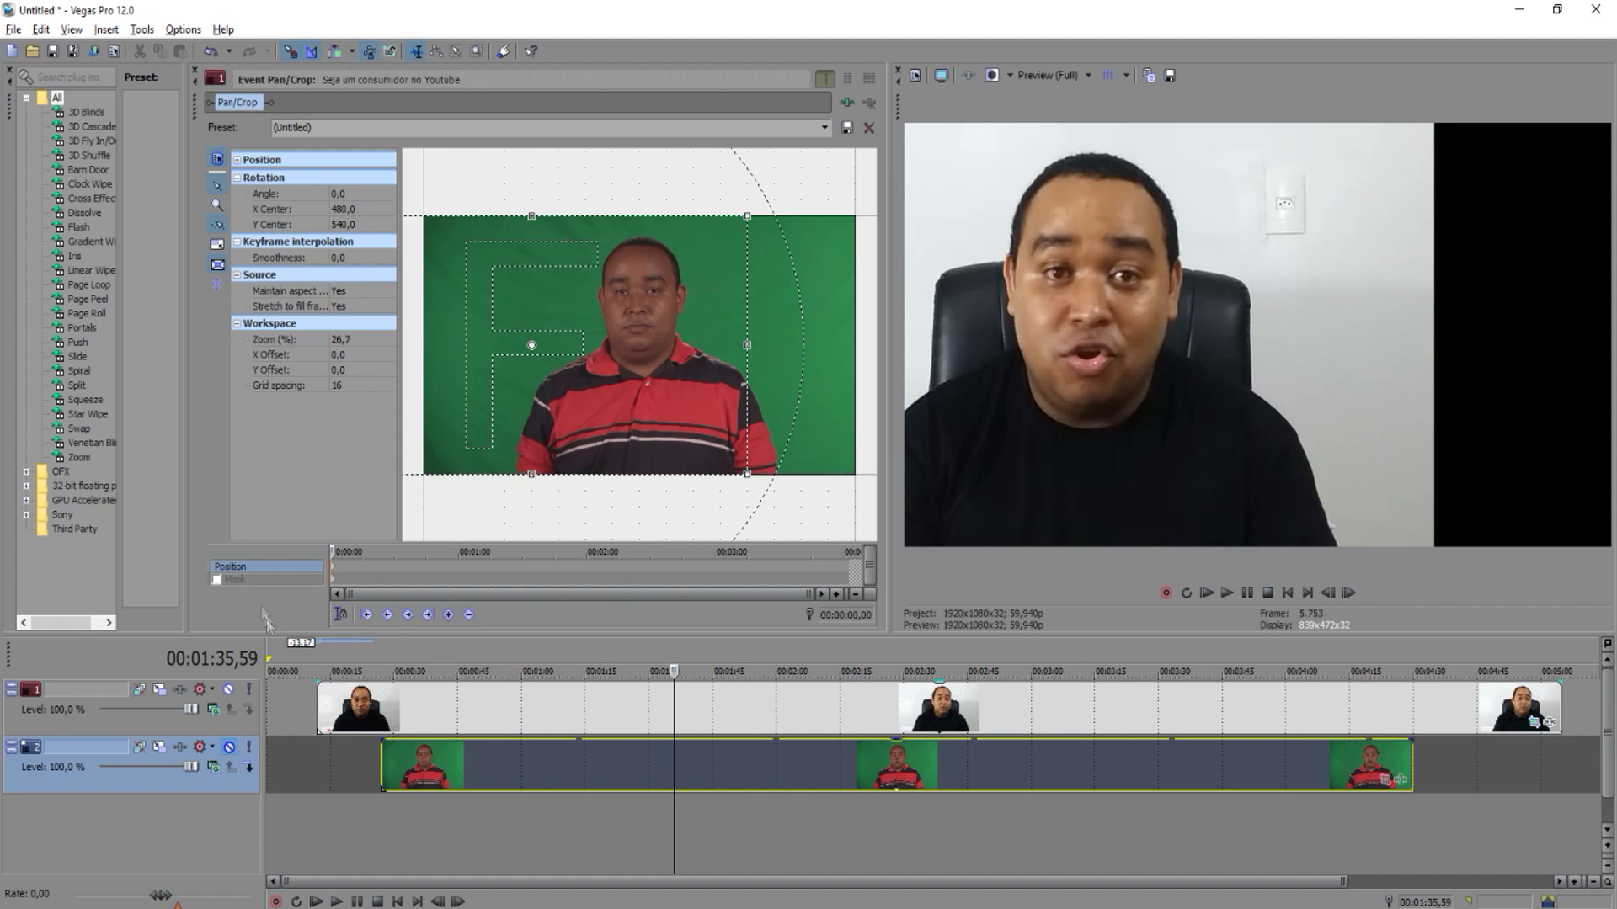
{"action": "left_click", "coordinate": [230, 748]}
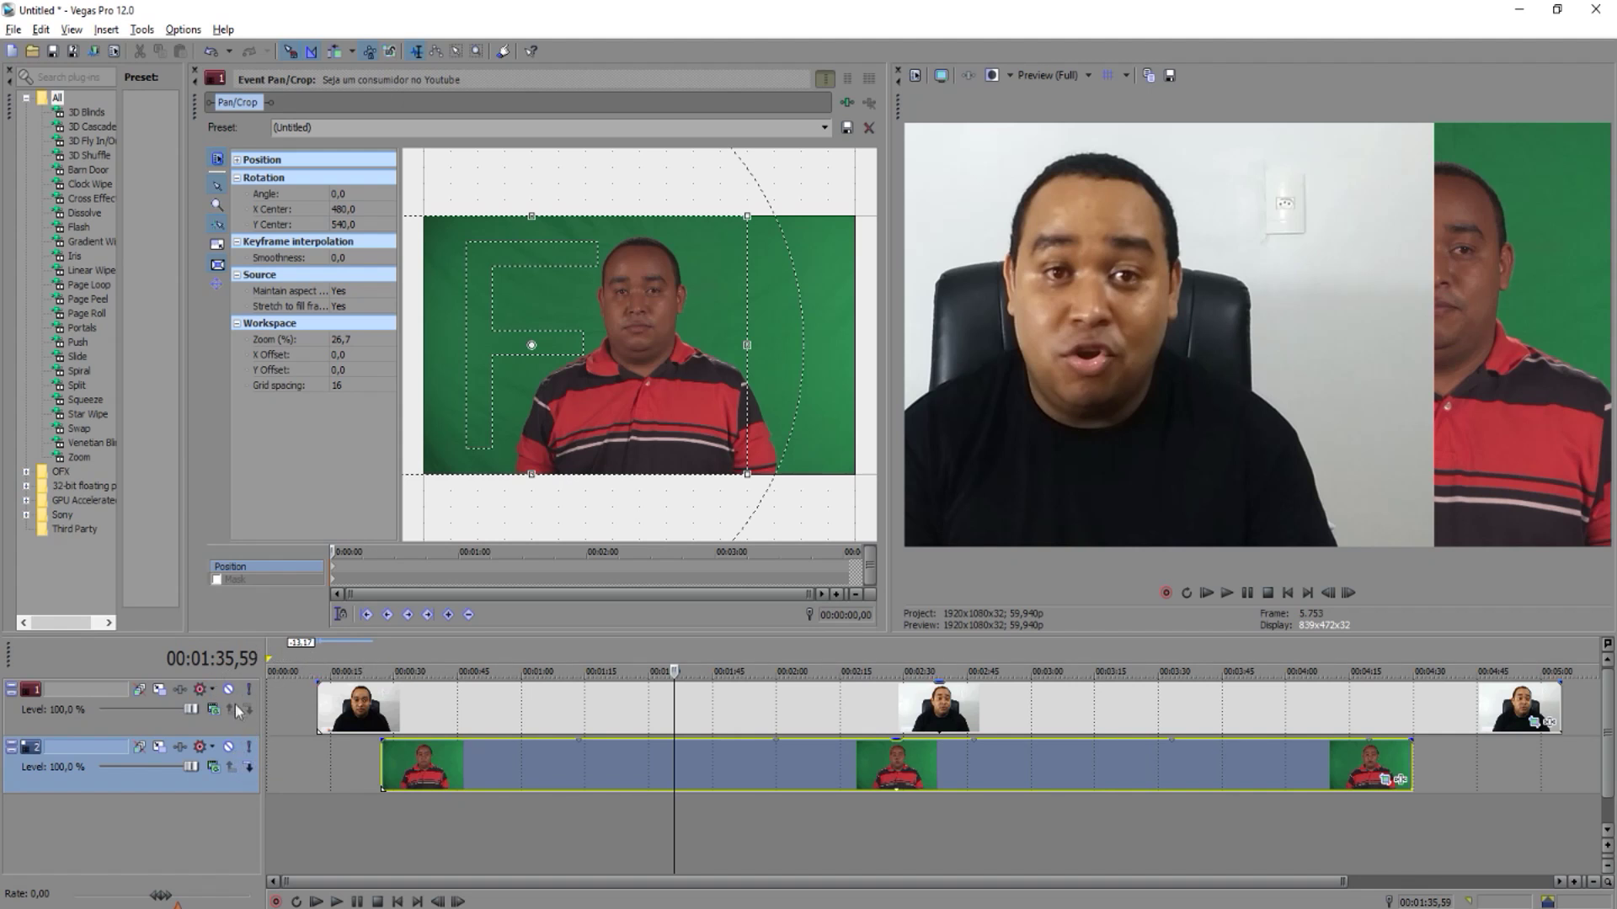
Reopen Event Pan/Crop for the black-shirt clip and enable its Mask.
{"action": "left_click", "coordinate": [359, 726]}
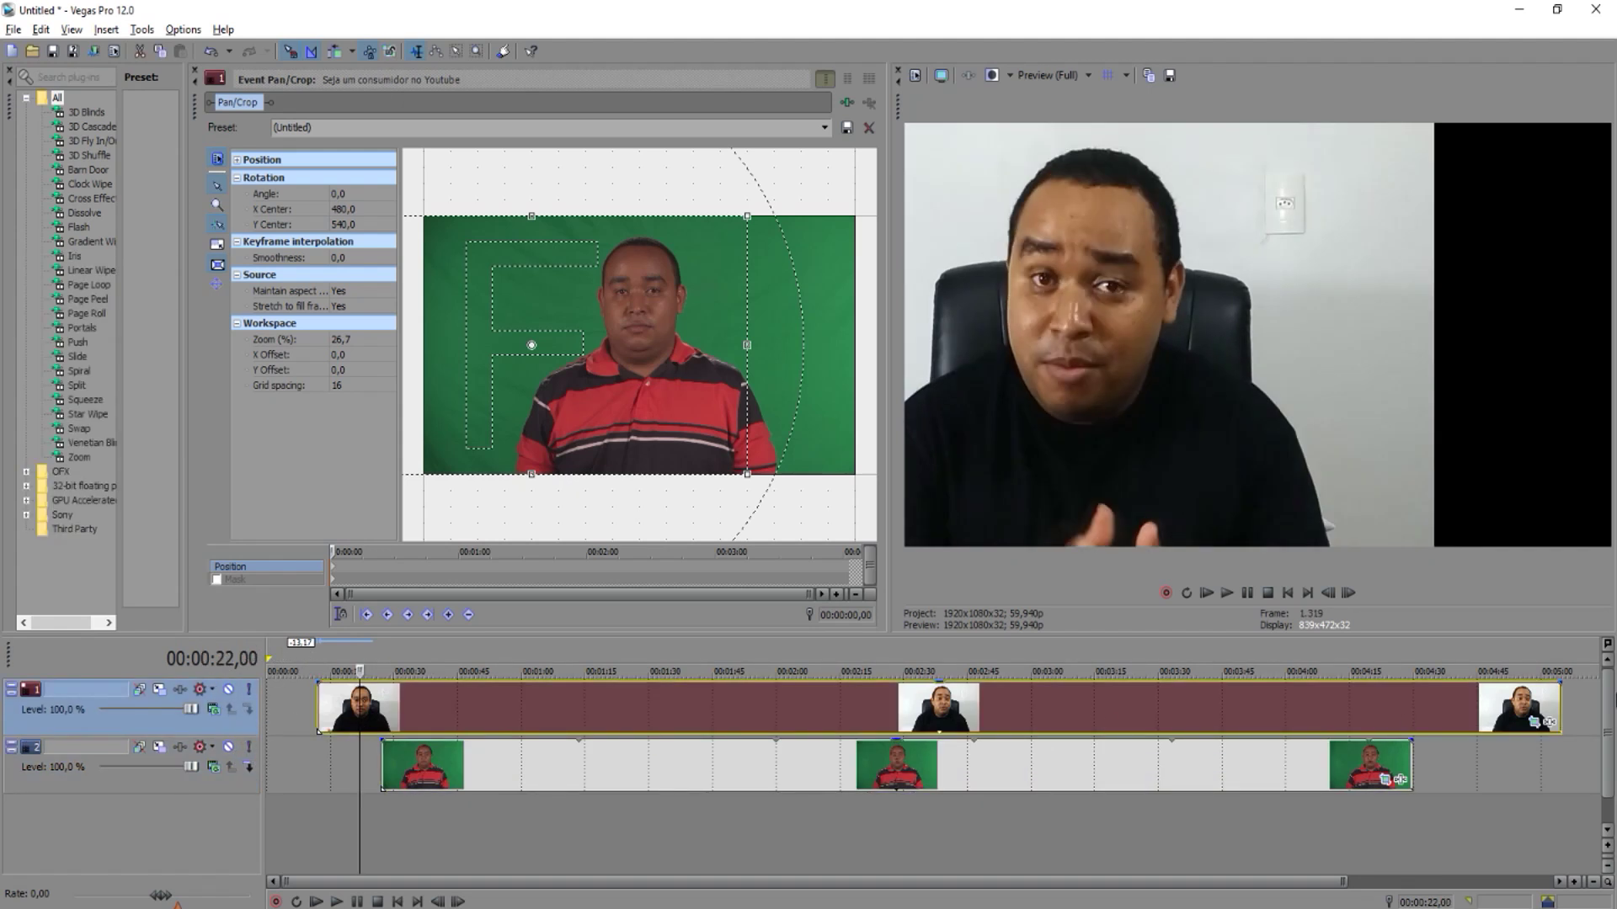
{"action": "left_click", "coordinate": [1533, 722]}
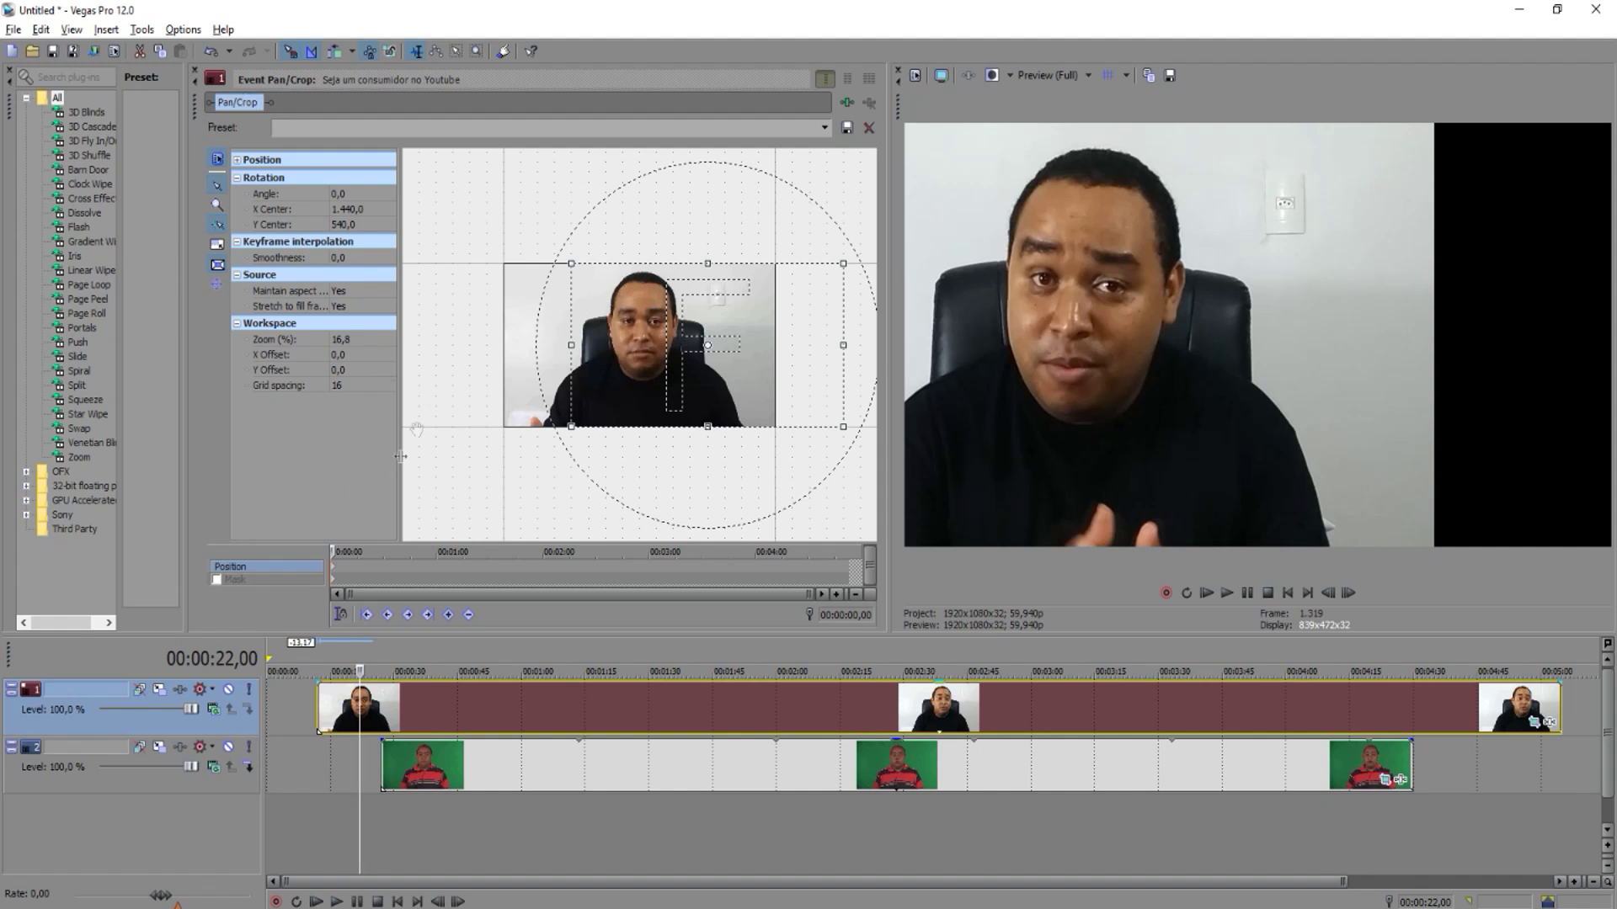
{"action": "left_click", "coordinate": [216, 580]}
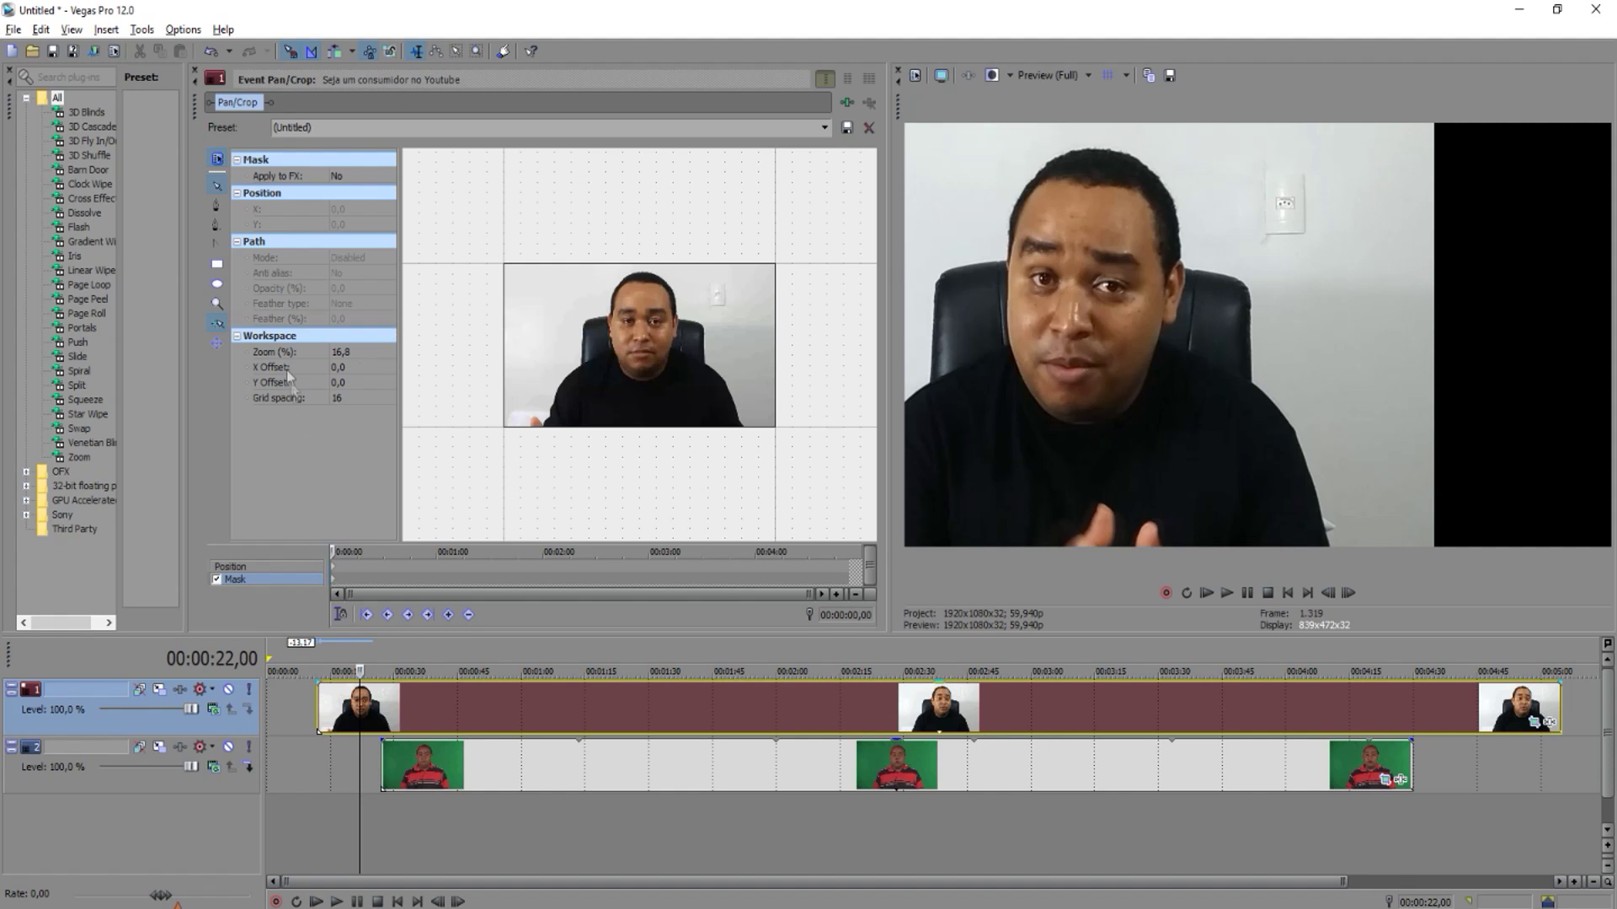
Draw a closed positive mask around the left half of the black-shirt clip's frame with the anchor creation tool.
{"action": "left_click", "coordinate": [217, 207]}
{"action": "left_click", "coordinate": [639, 264]}
{"action": "left_click", "coordinate": [640, 295]}
{"action": "left_click", "coordinate": [639, 315]}
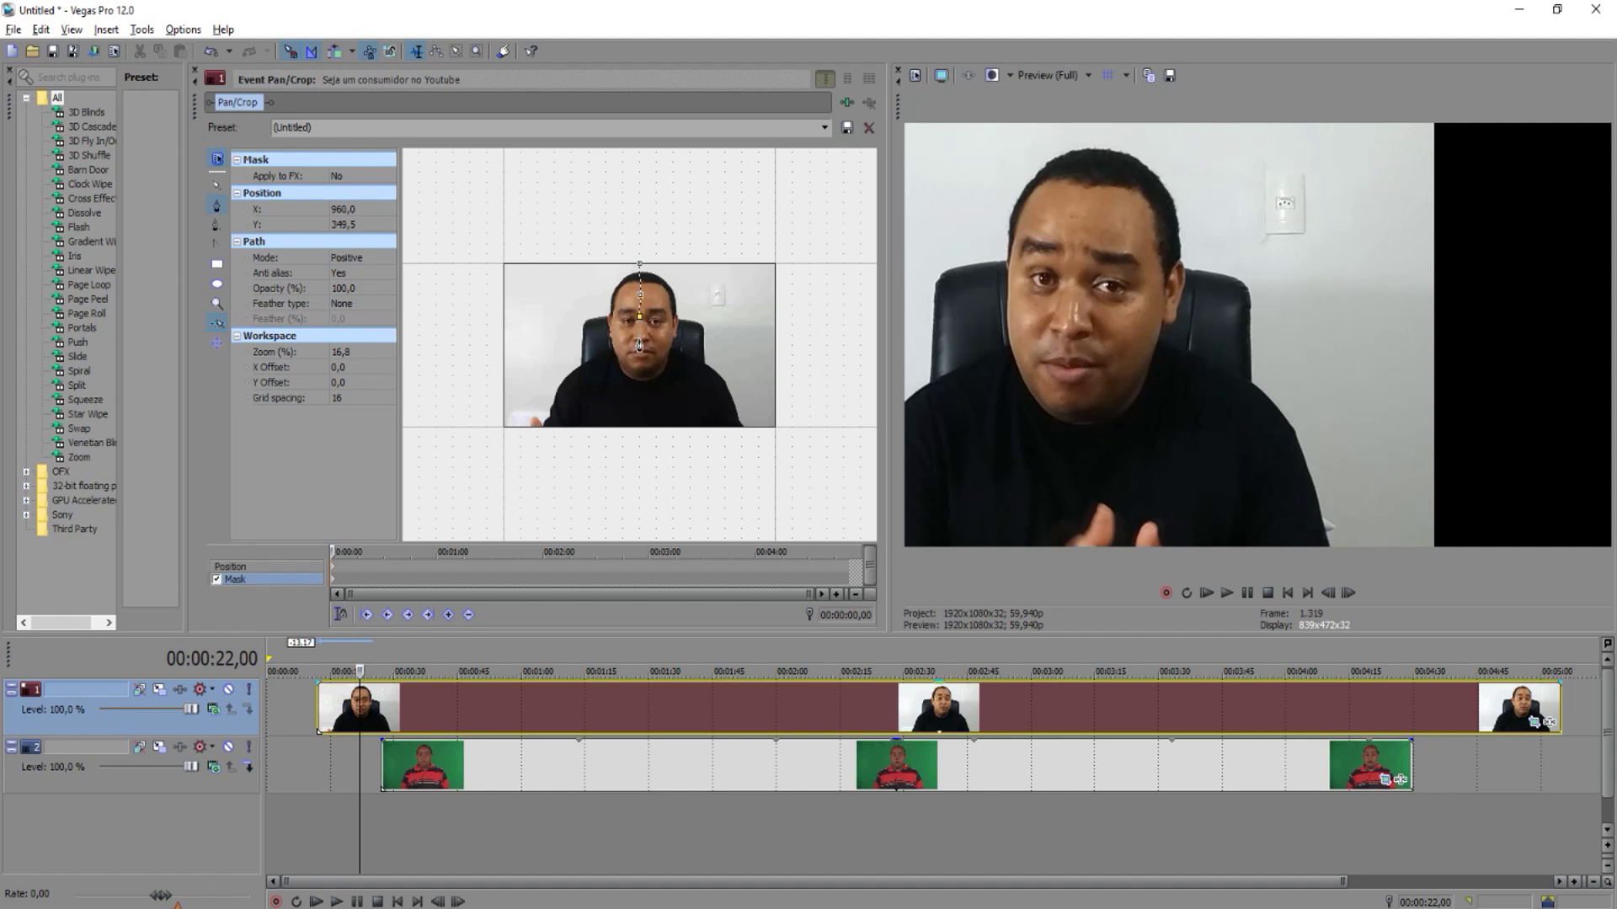
{"action": "left_click", "coordinate": [638, 370]}
{"action": "left_click", "coordinate": [637, 403]}
{"action": "left_click", "coordinate": [637, 430]}
{"action": "left_click", "coordinate": [587, 430]}
{"action": "left_click", "coordinate": [543, 430]}
{"action": "left_click", "coordinate": [503, 430]}
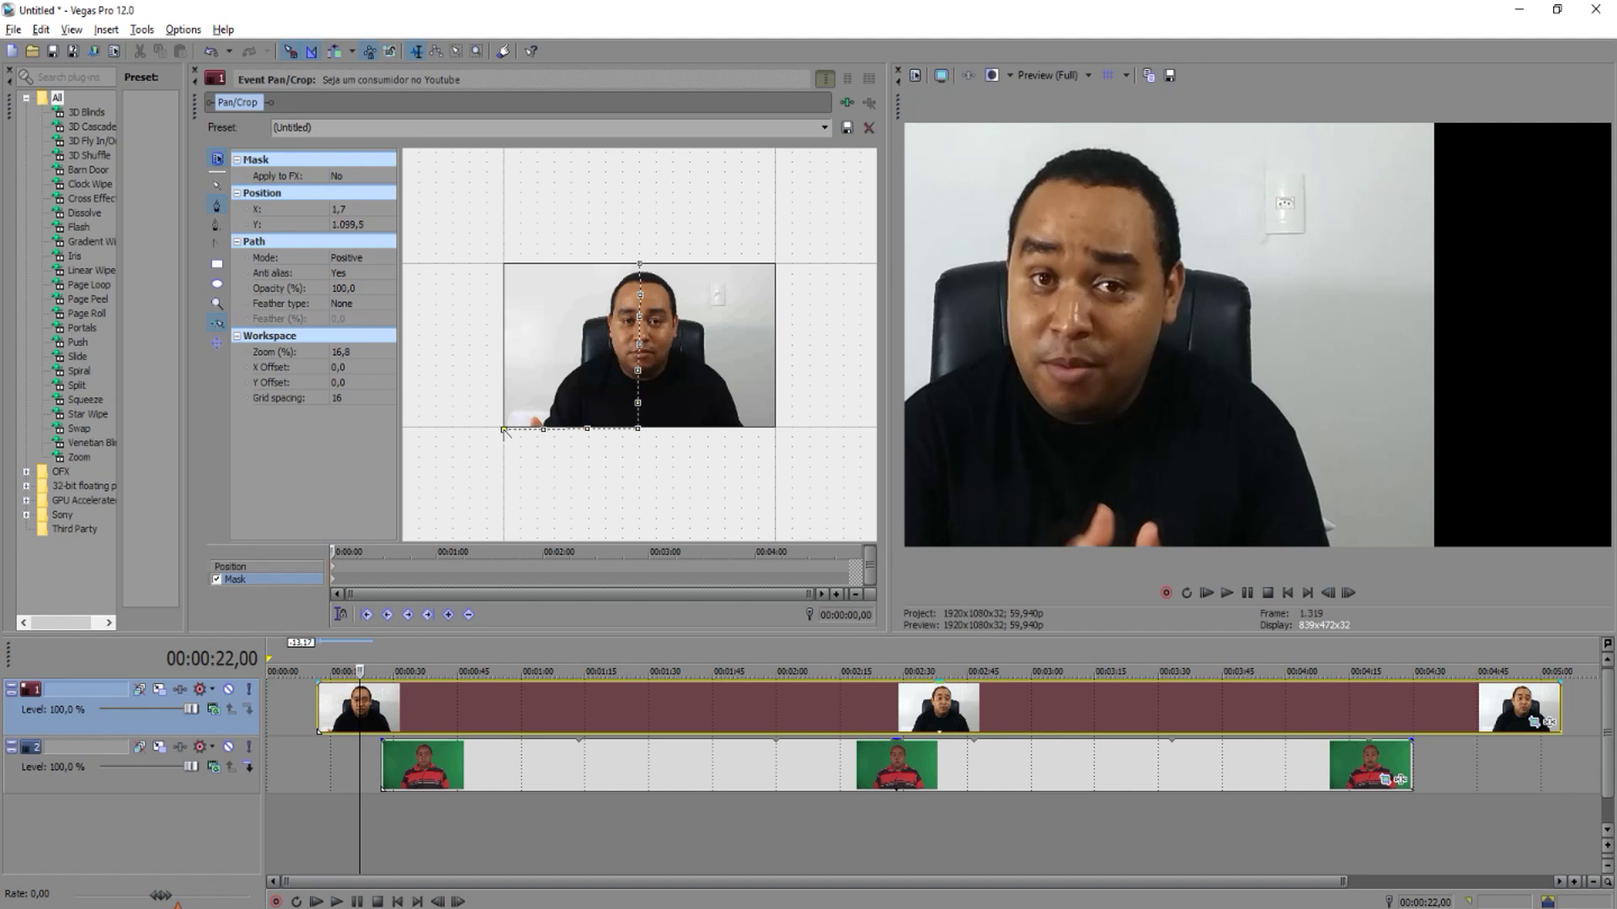
{"action": "left_click", "coordinate": [502, 374]}
{"action": "left_click", "coordinate": [502, 314]}
{"action": "left_click", "coordinate": [504, 260]}
{"action": "left_click", "coordinate": [547, 261]}
{"action": "left_click", "coordinate": [587, 263]}
{"action": "left_click", "coordinate": [612, 262]}
{"action": "left_click", "coordinate": [640, 265]}
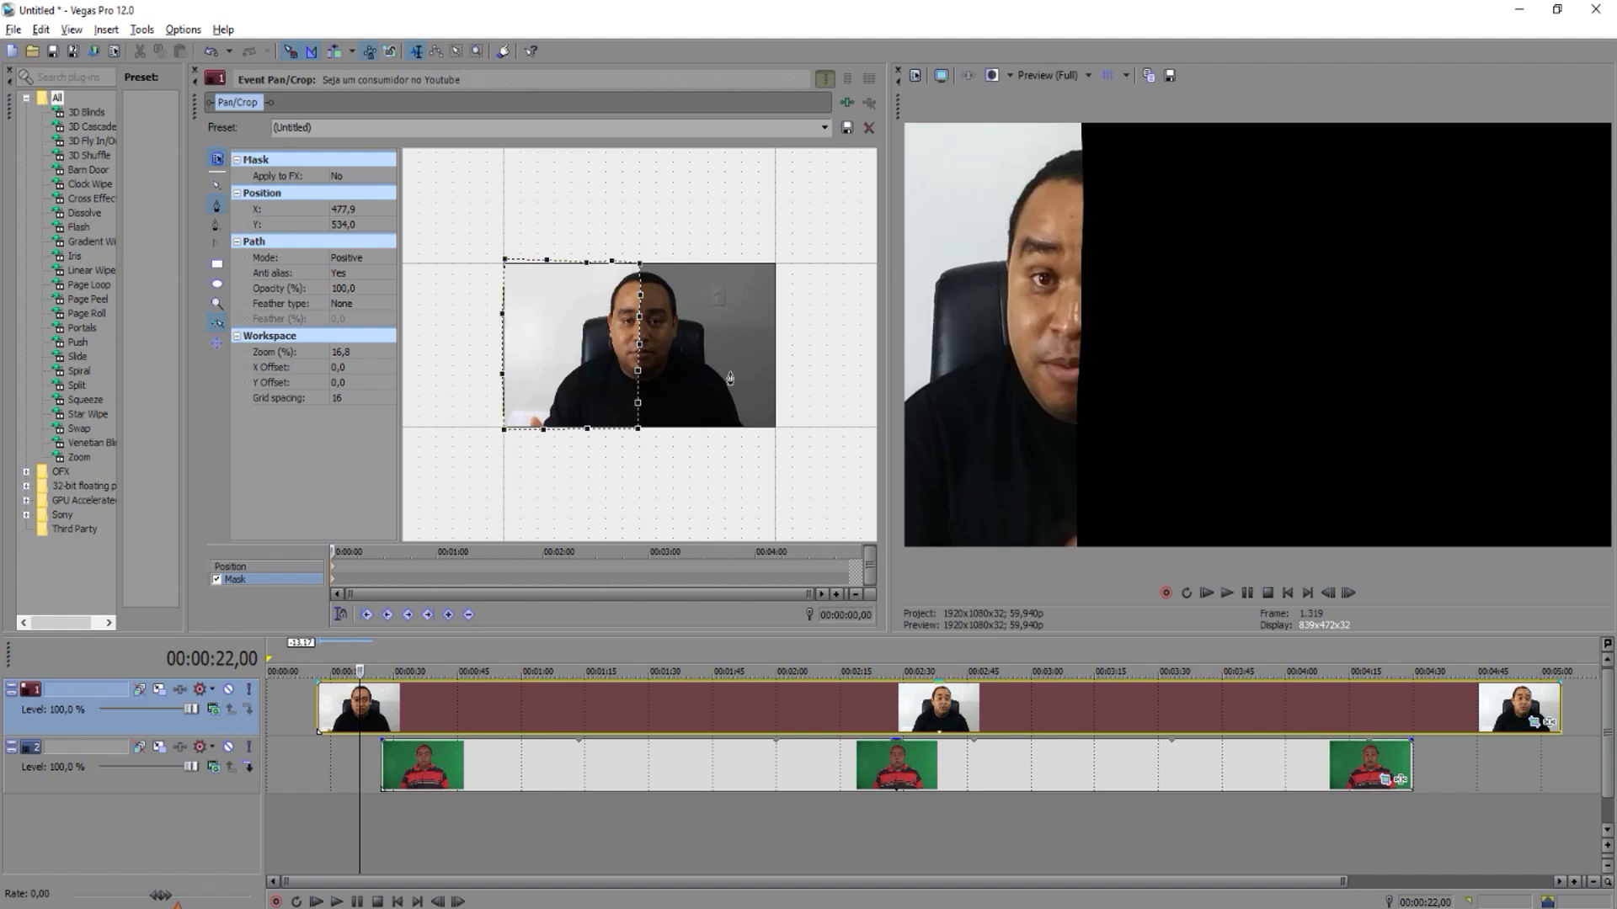
{"action": "left_click", "coordinate": [638, 283]}
{"action": "left_click", "coordinate": [615, 430]}
{"action": "left_click", "coordinate": [621, 479]}
Move the green-screen clip earlier on its track so it starts at about 15 seconds and fills the masked-out area.
{"action": "left_click_drag", "start_coordinate": [616, 783], "coordinate": [562, 782]}
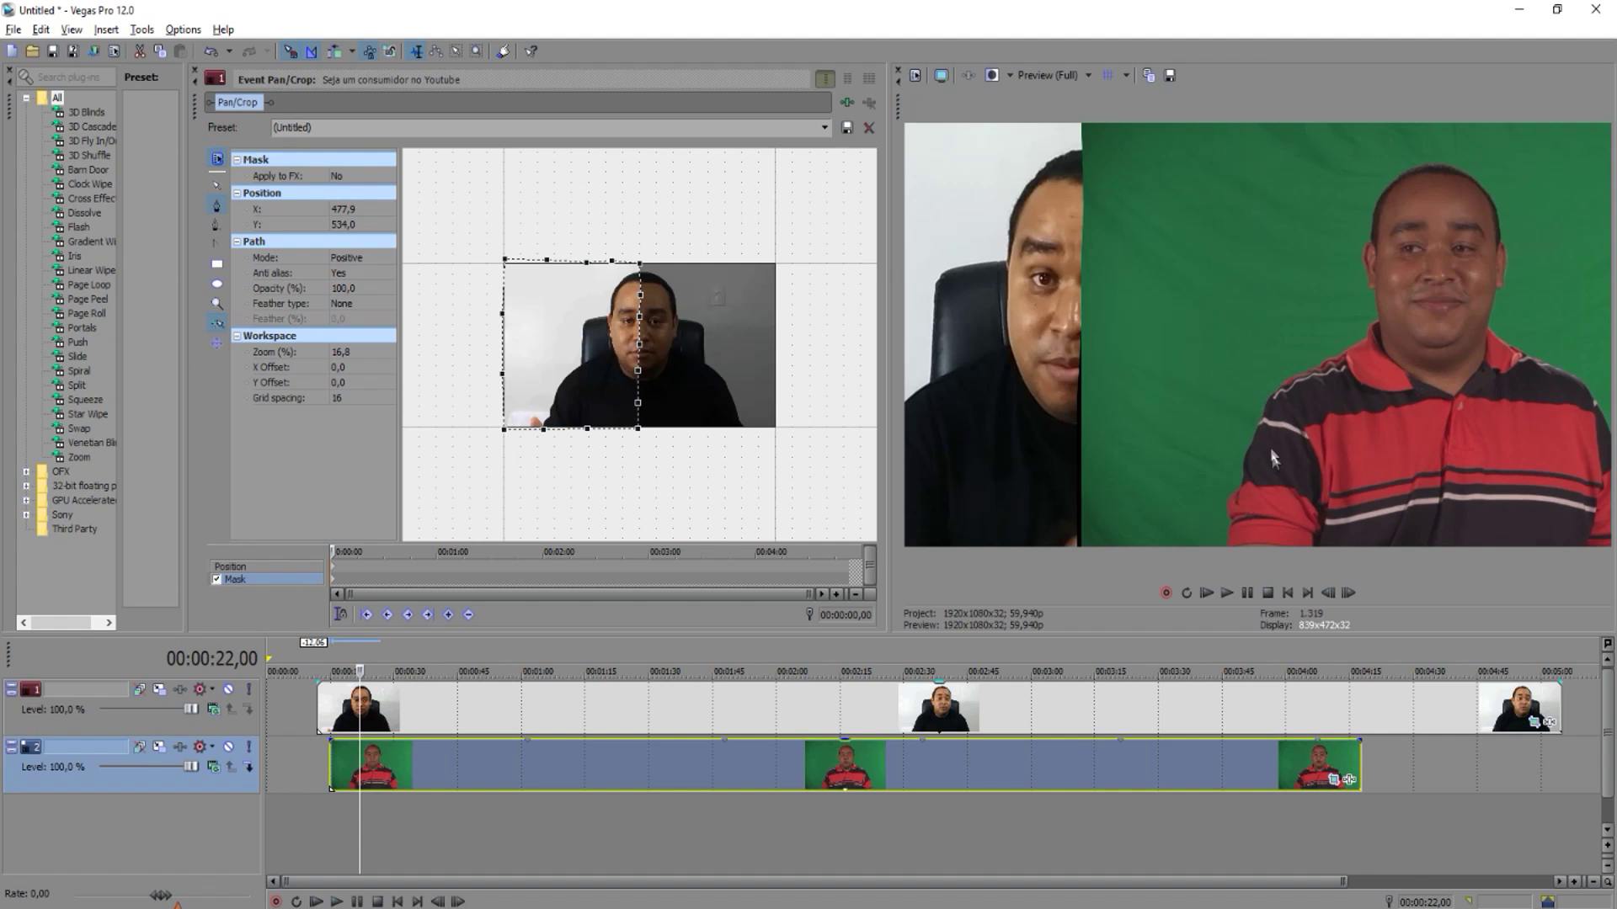
Shift the whole mask sideways to frame the black-shirt subject, with X at 918,3 and Y at 522,1, and play the preview.
{"action": "left_click", "coordinate": [213, 186]}
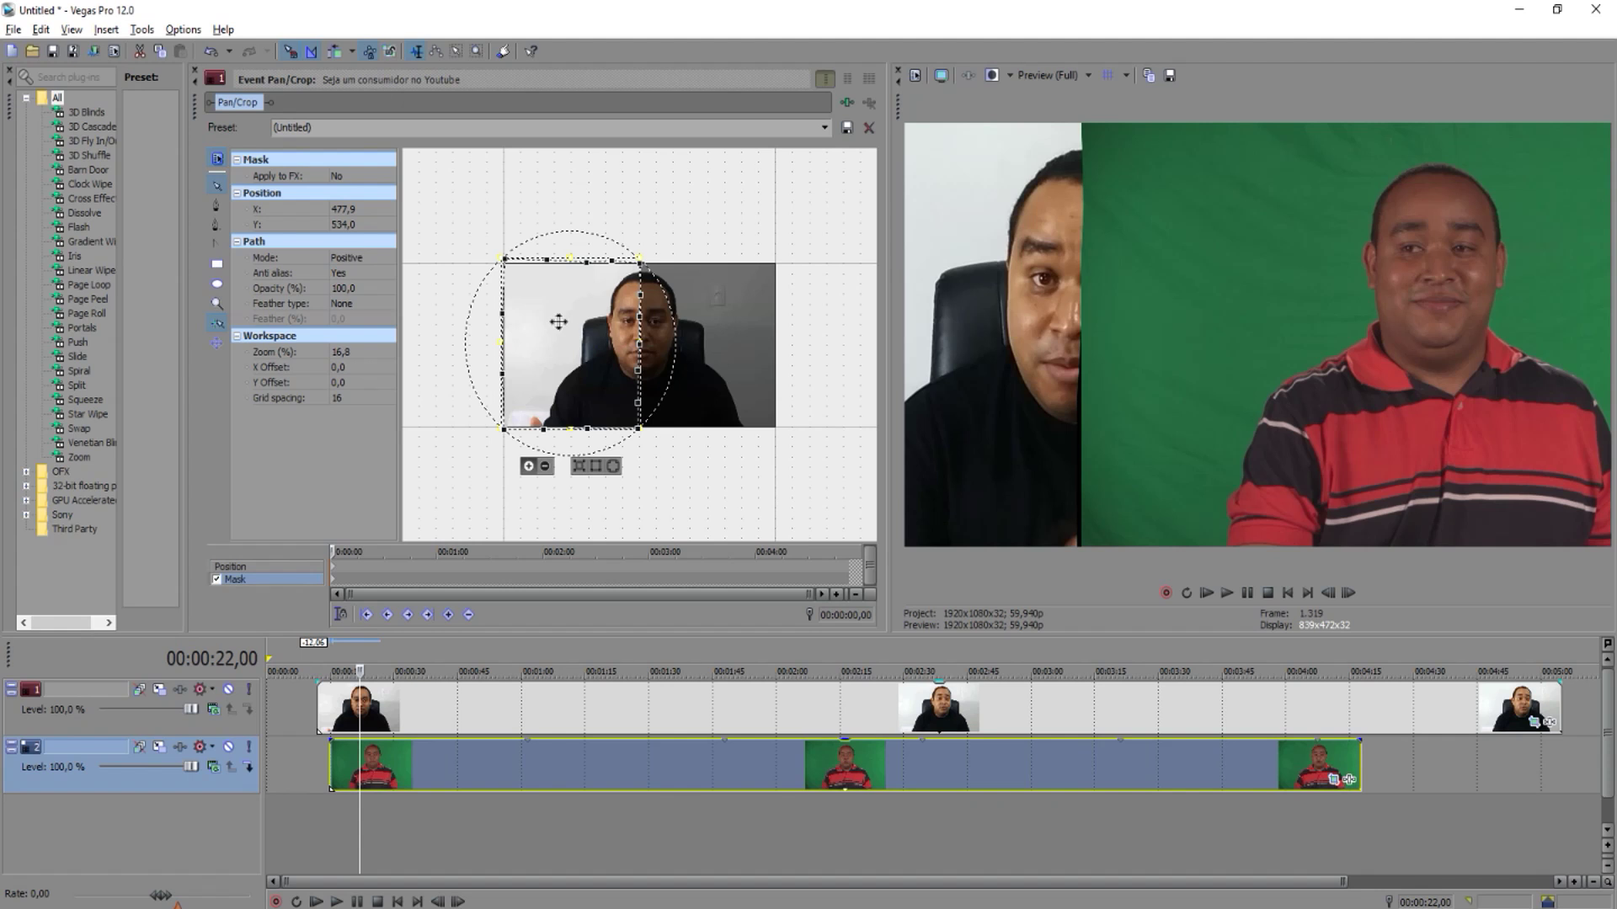
{"action": "left_click_drag", "start_coordinate": [559, 321], "coordinate": [621, 320]}
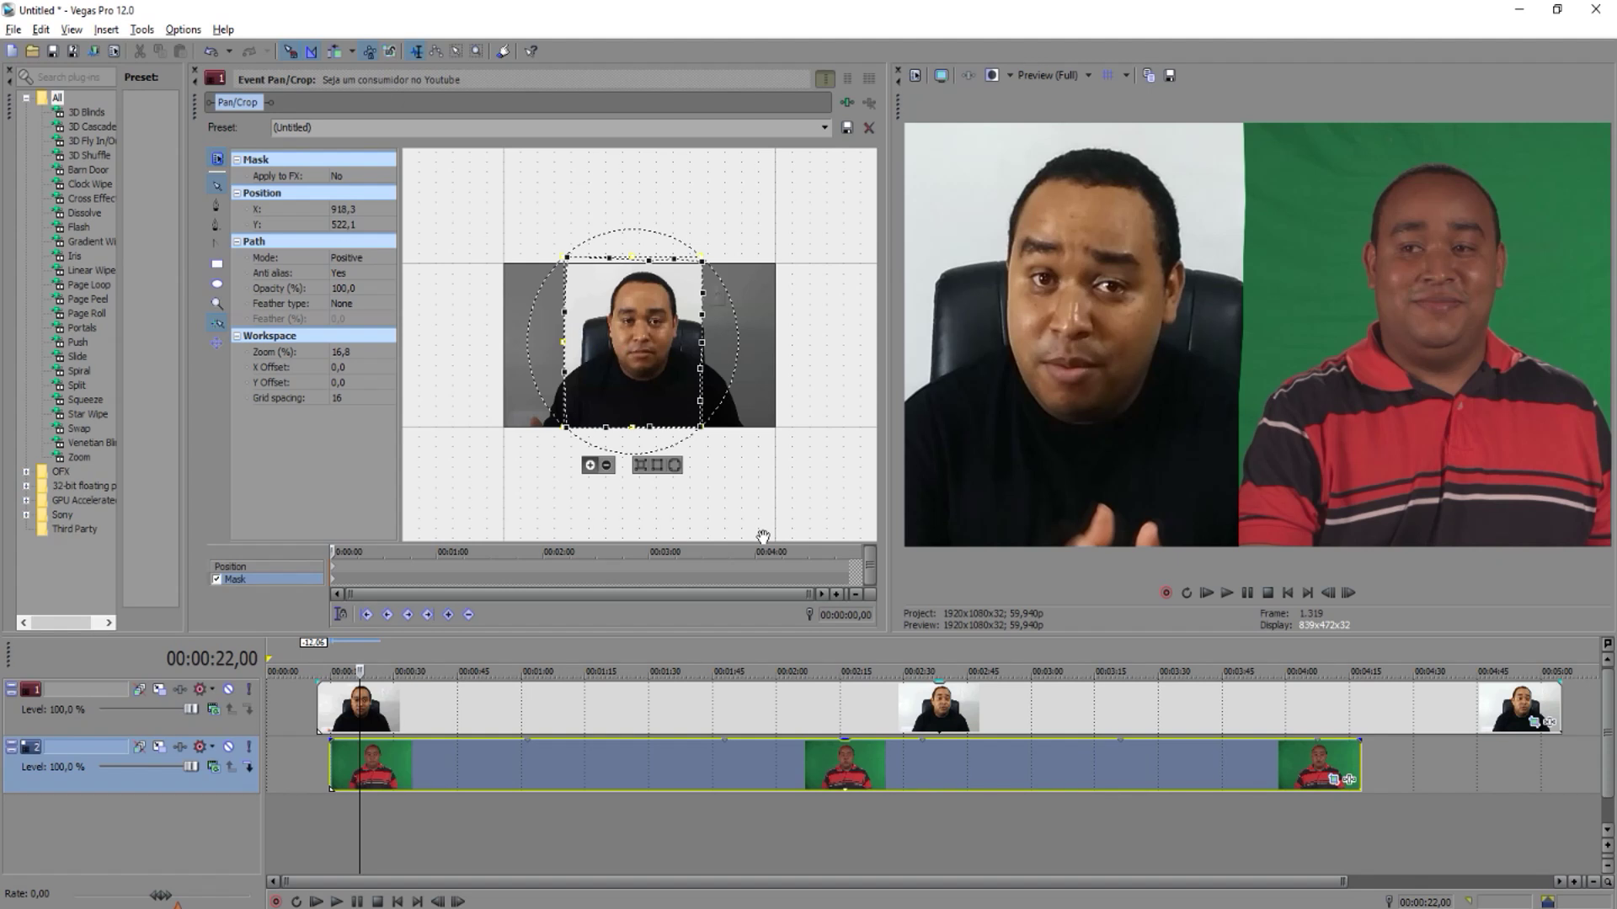
{"action": "left_click", "coordinate": [1227, 594]}
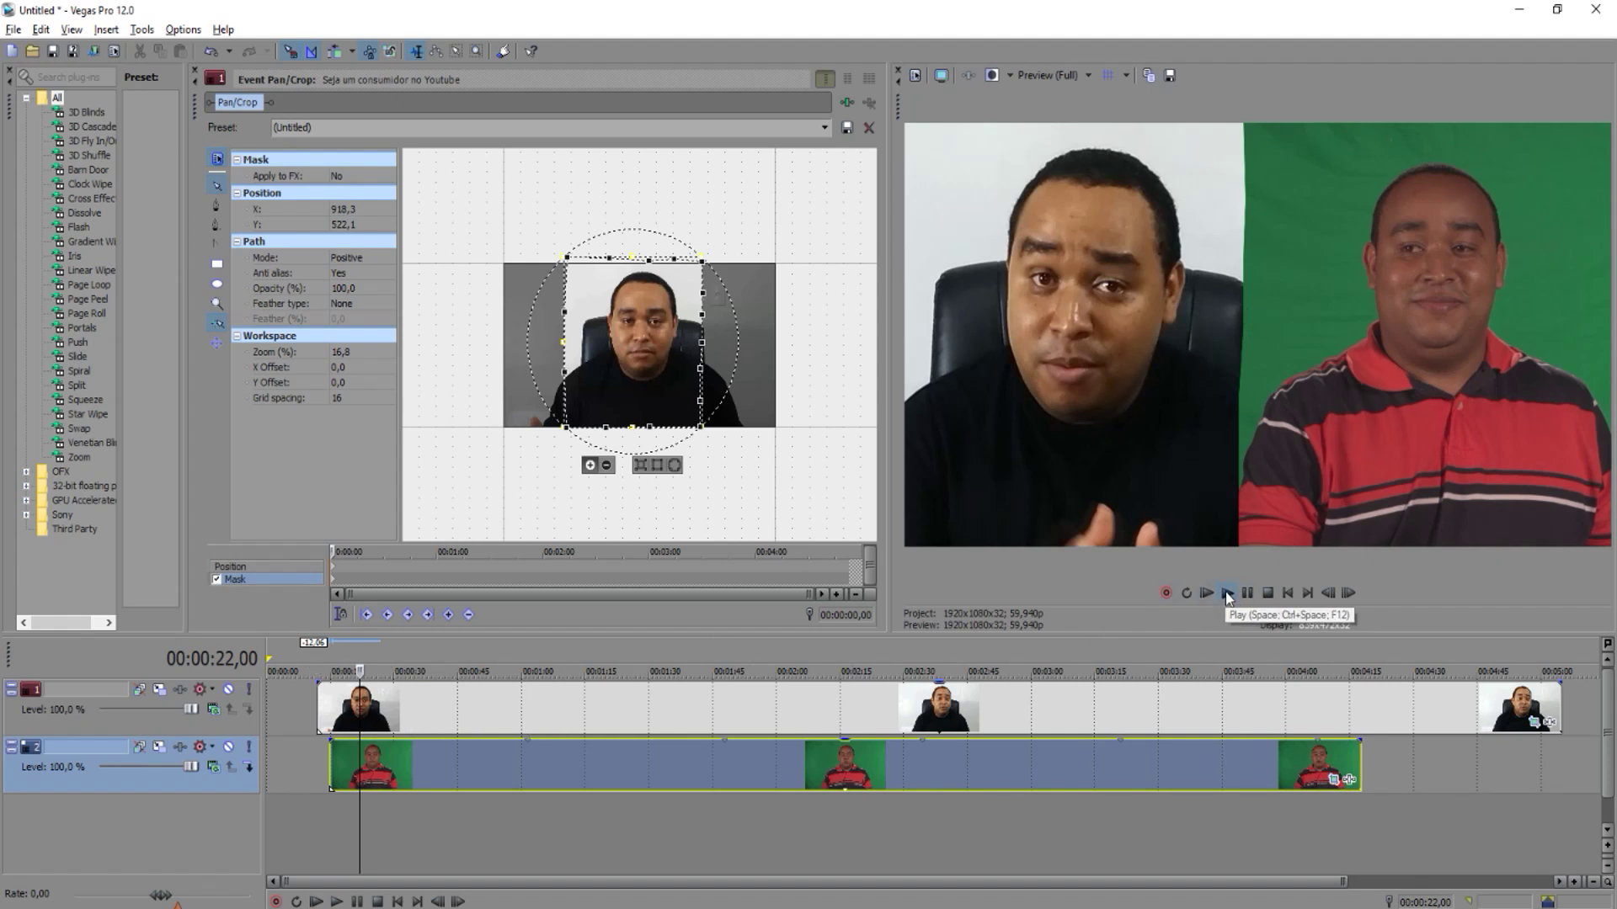